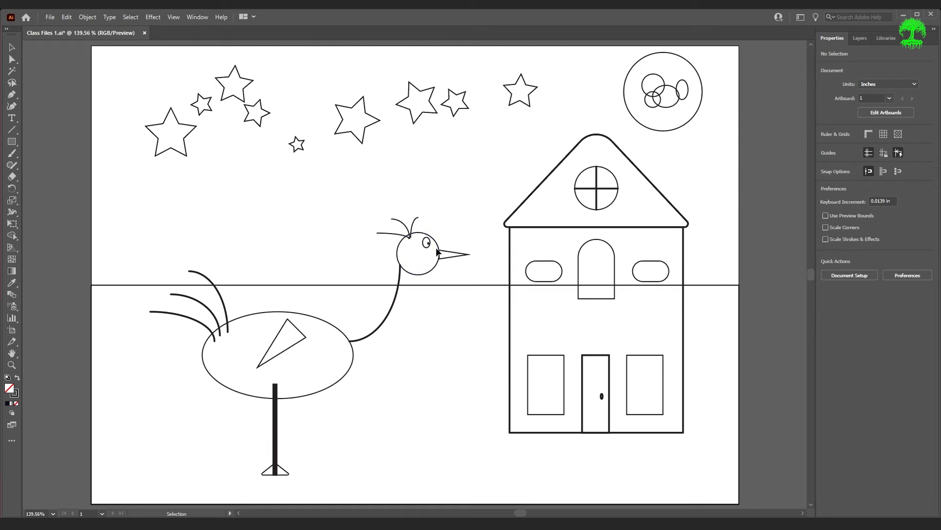
Fill the star nearest the moon with the bright yellow swatch from the first swatch row
click(529, 107)
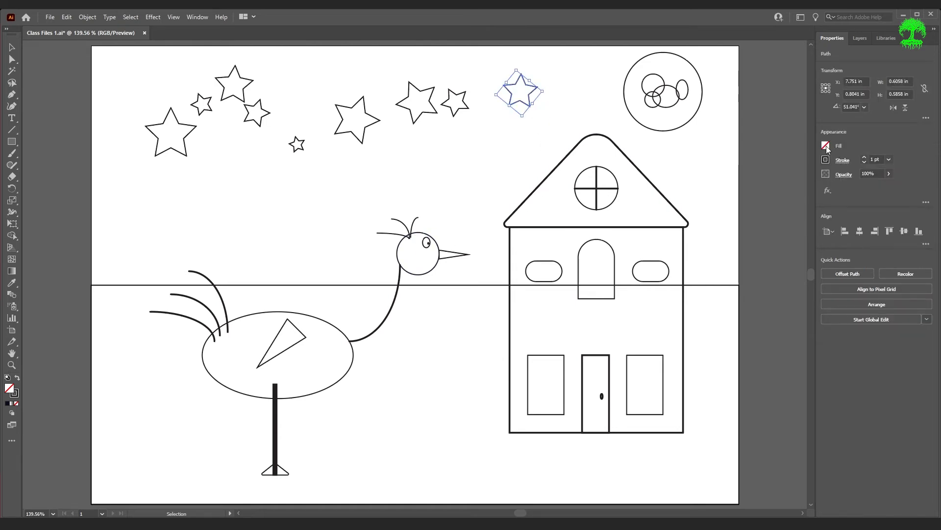
click(826, 146)
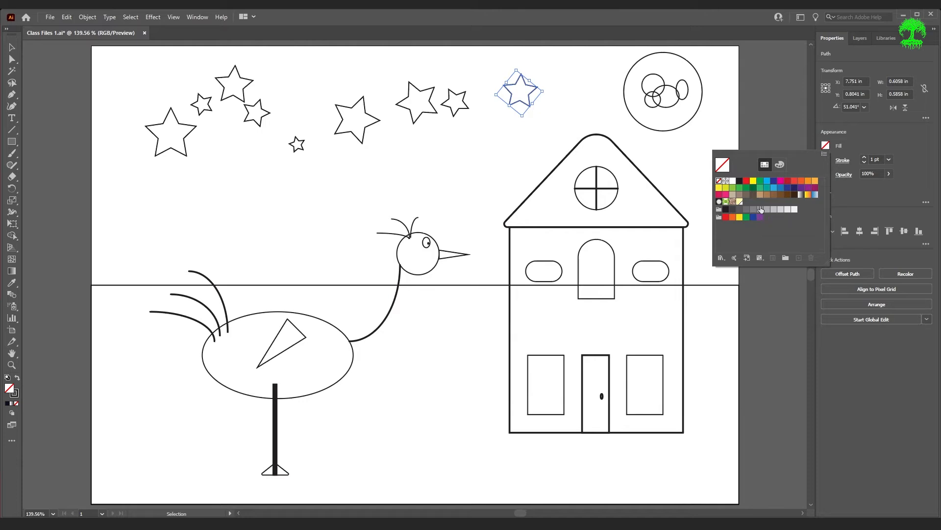
click(754, 182)
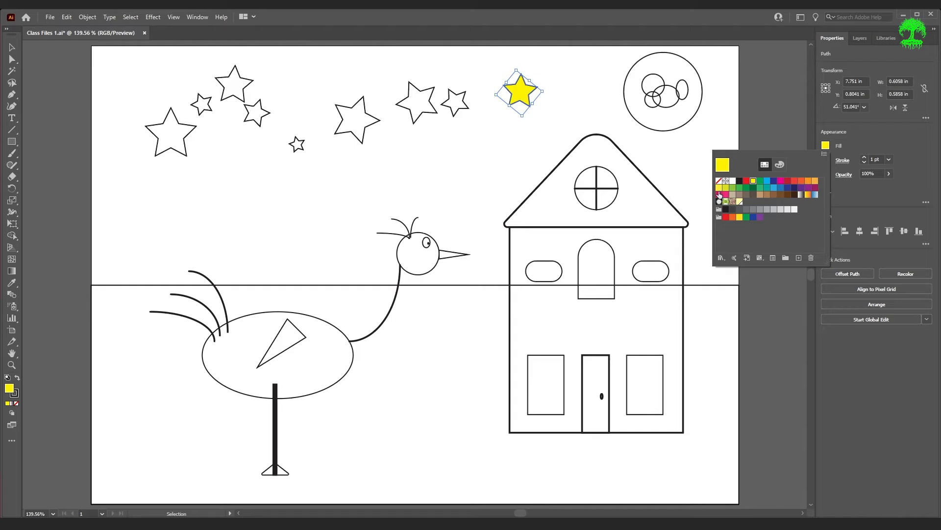
click(726, 189)
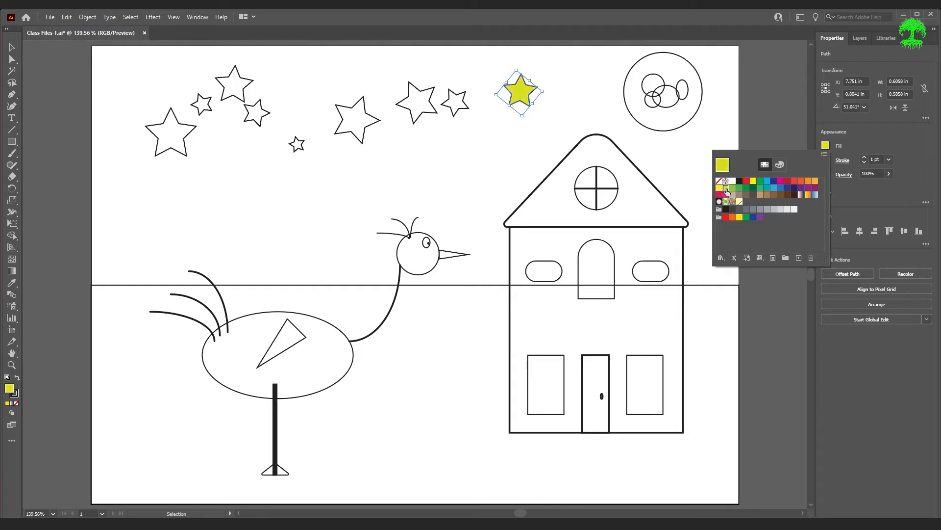
click(753, 181)
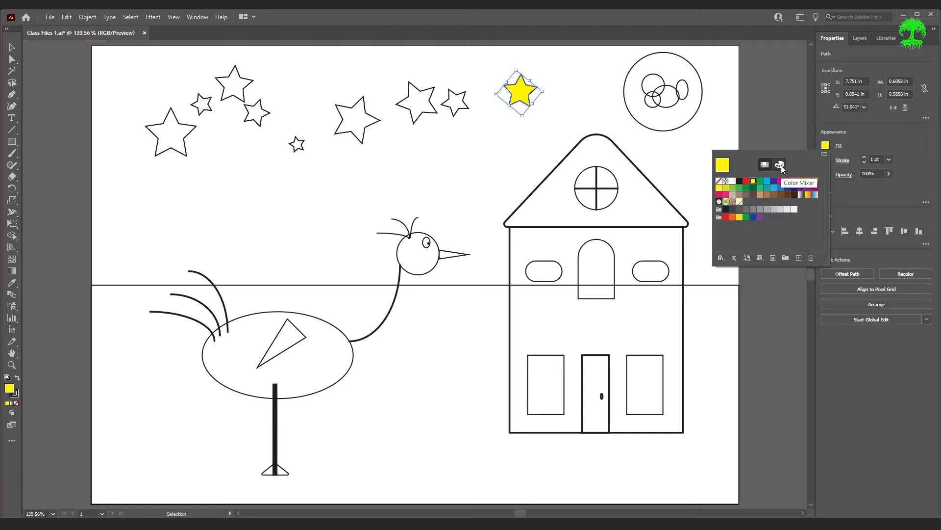
In the Color Mixer, raise that star's green value to 255, switch to HSB and lower the saturation to about 51%
click(781, 166)
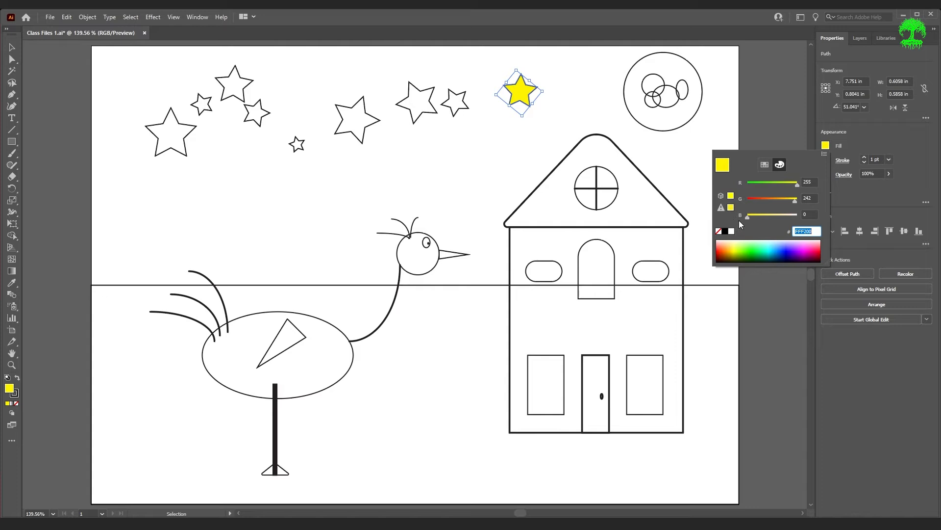
drag(795, 201, 798, 201)
click(824, 155)
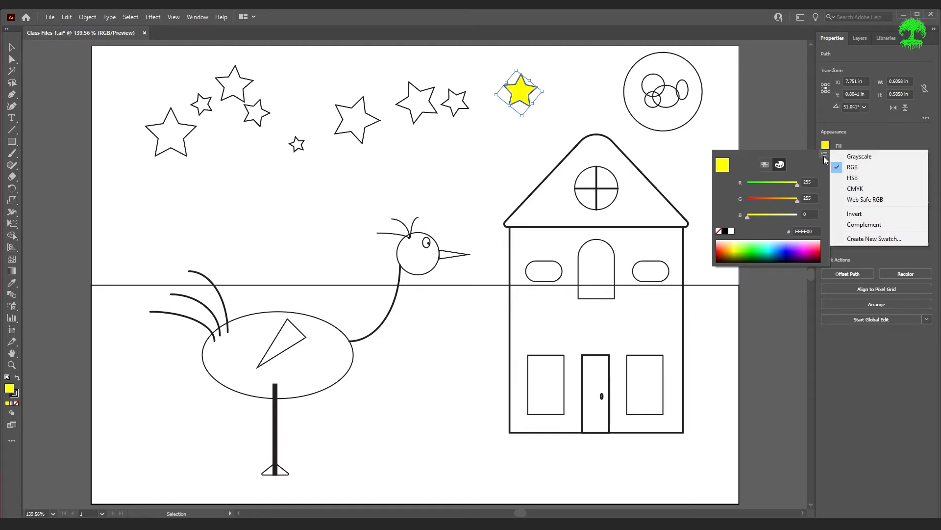
click(867, 178)
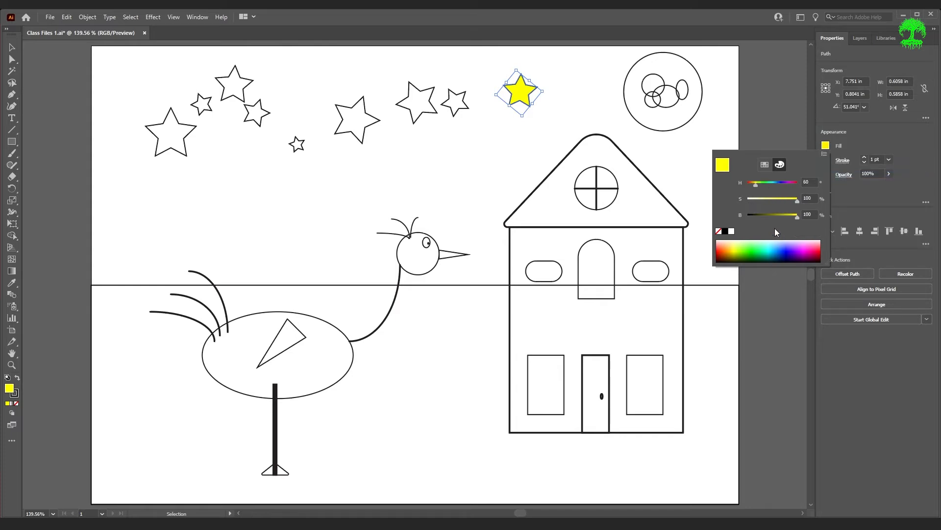
mouse_move(797, 218)
mouse_down()
mouse_move(780, 217)
mouse_move(799, 214)
mouse_up()
drag(798, 202, 772, 202)
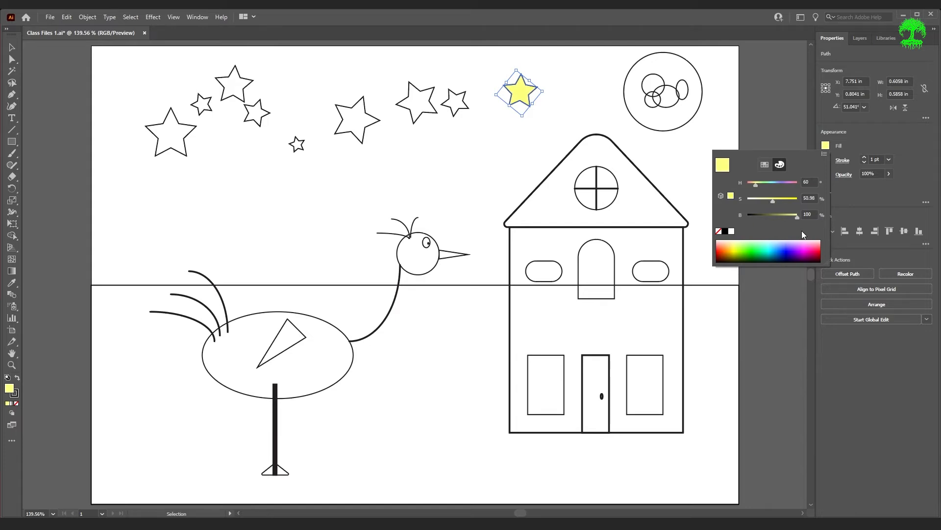
click(879, 152)
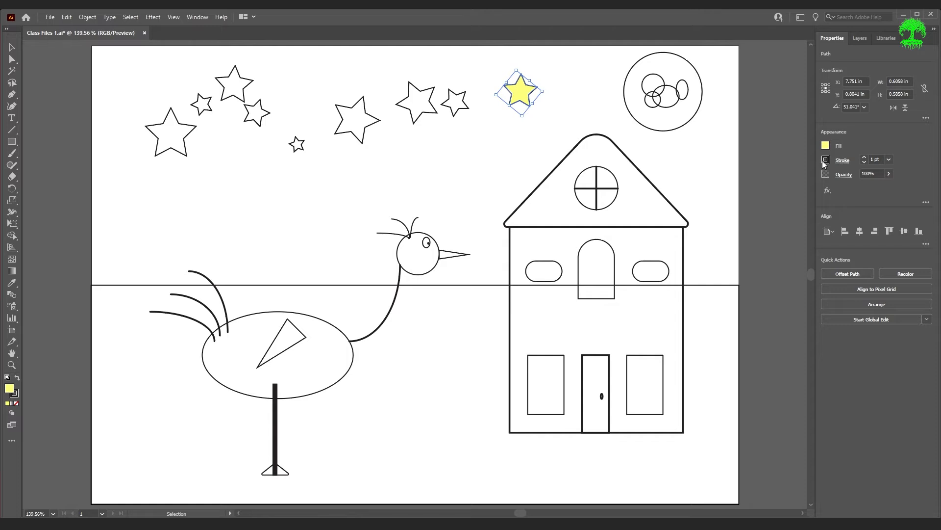
Remove the stroke from the pale yellow star nearest the moon and deselect it
click(825, 159)
click(719, 195)
click(577, 171)
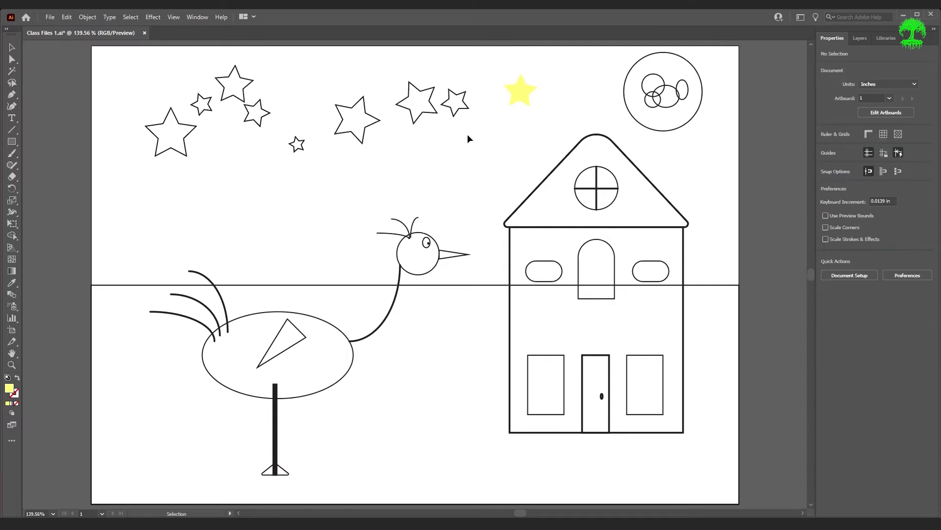
Give the small star beside the finished one the last-used pale yellow fill and no stroke
click(458, 115)
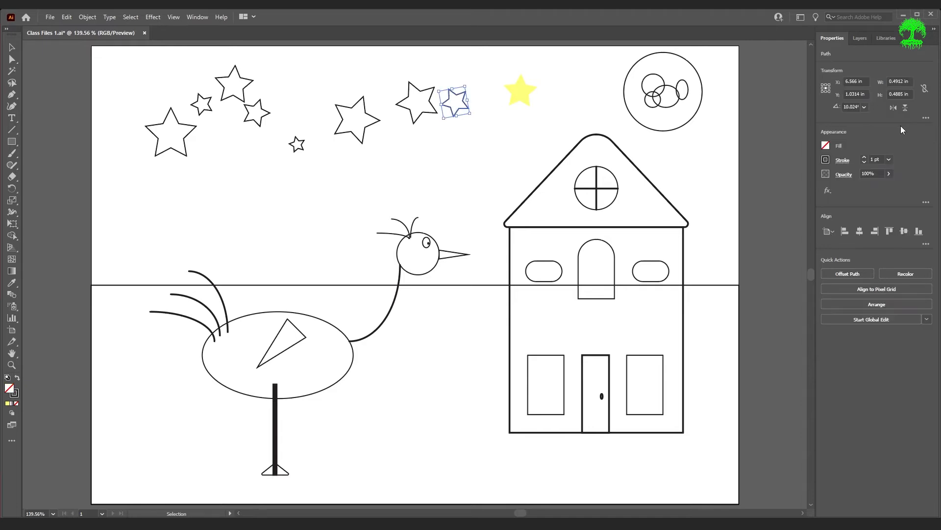
click(826, 146)
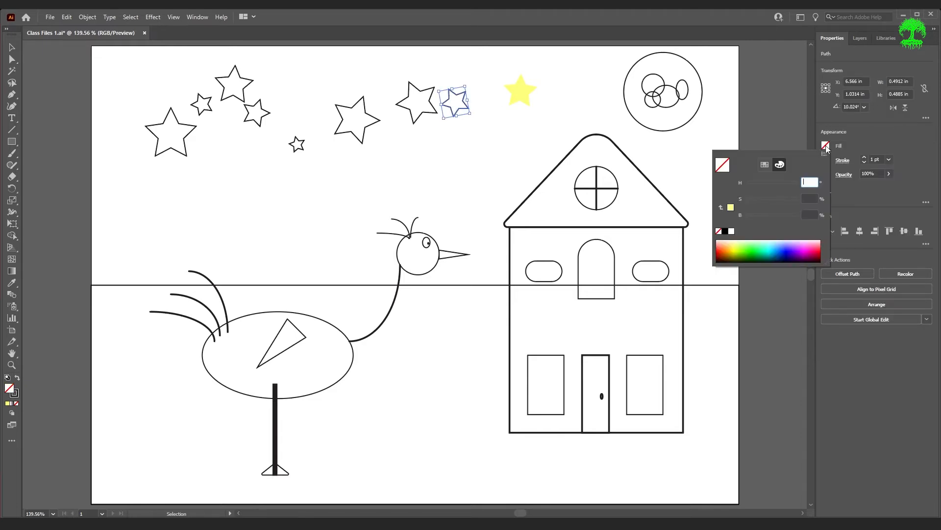
click(731, 210)
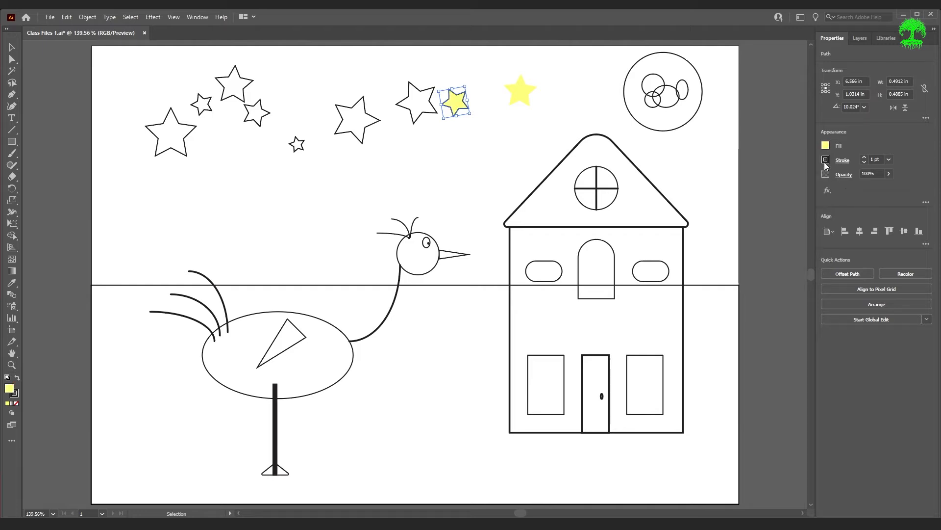
click(825, 162)
click(721, 180)
click(449, 178)
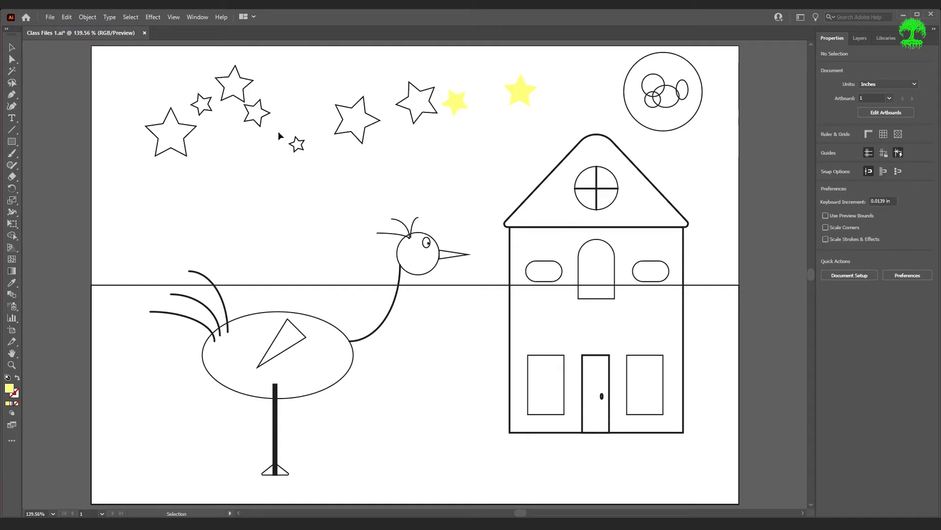
Copy the small yellow star's appearance onto the larger star beside it with the Eyedropper, then deselect
click(435, 113)
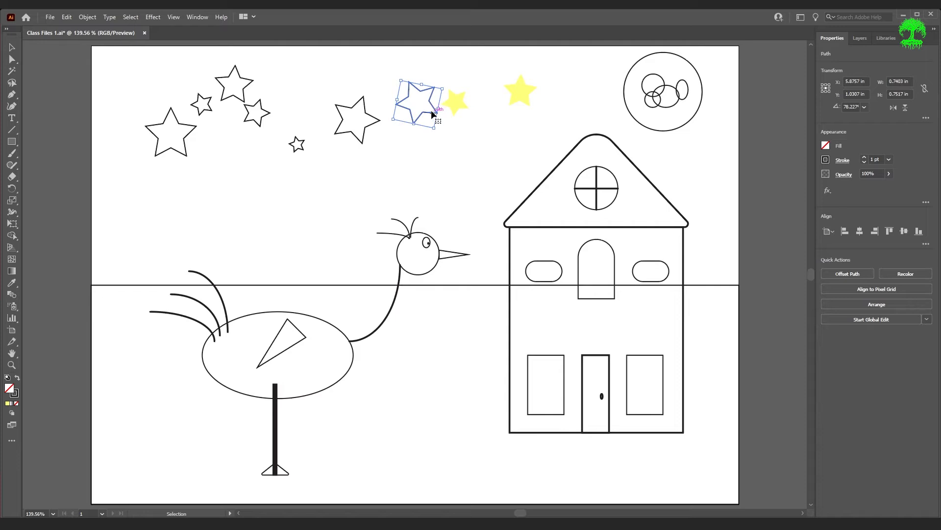
key(i)
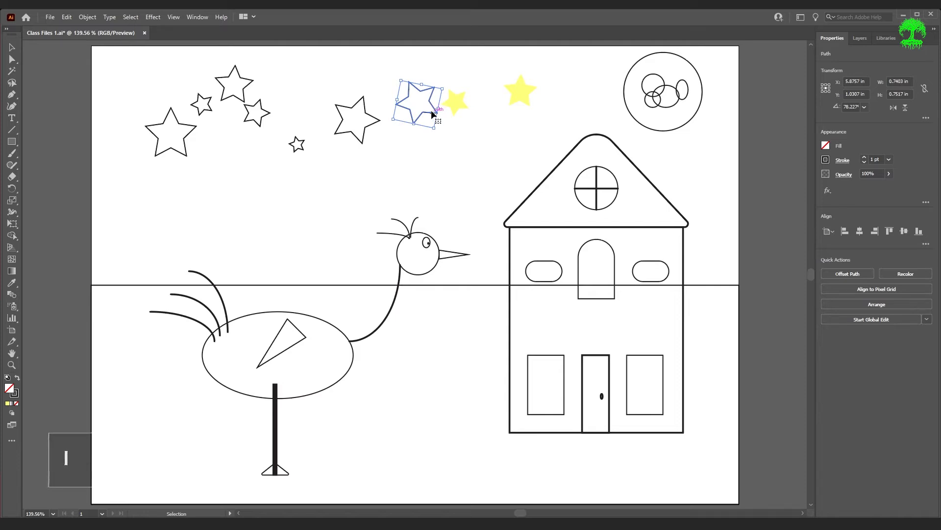
click(456, 101)
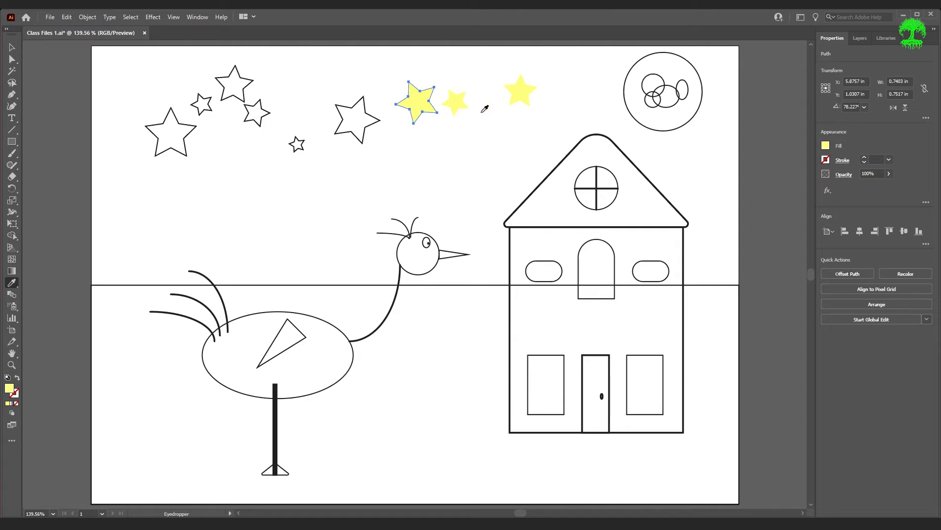
key(v)
click(470, 140)
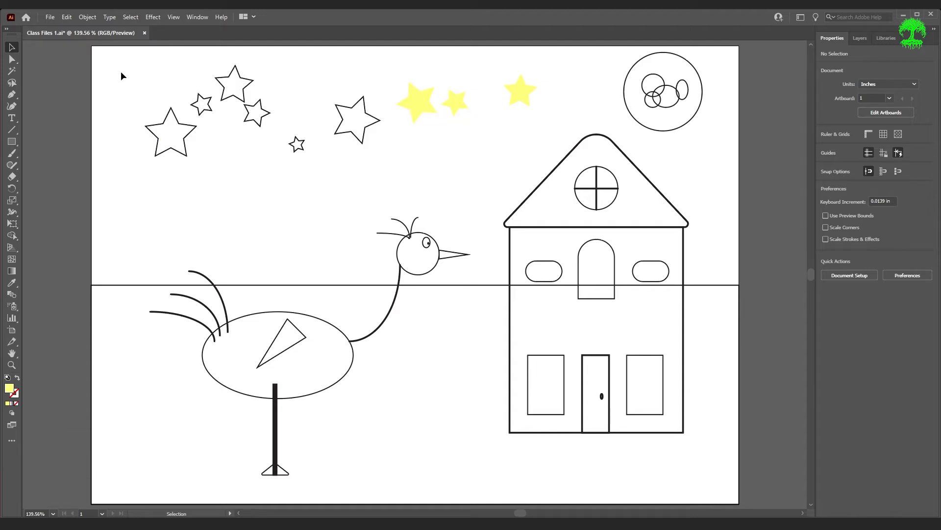
Select the six remaining outlined stars together and apply a yellow star's appearance to them with the Eyedropper
drag(127, 68, 382, 171)
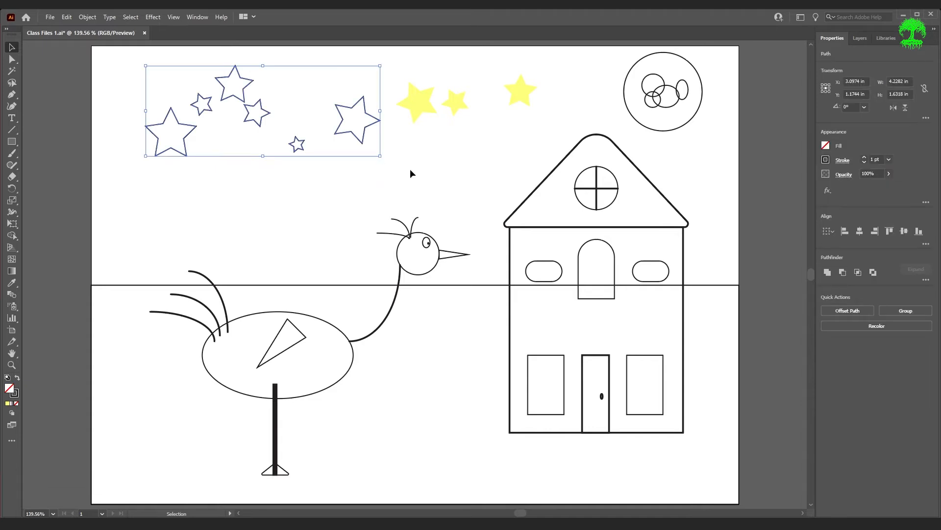
key(i)
click(419, 103)
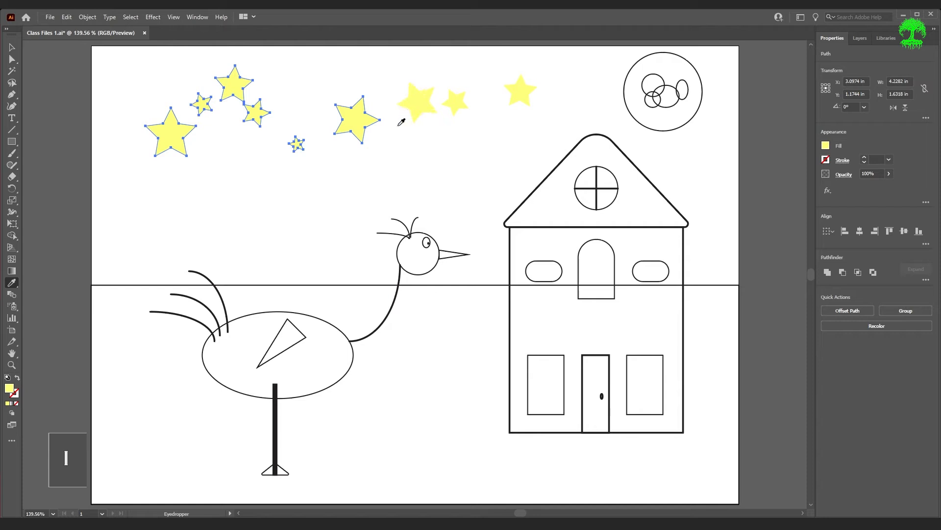
key(v)
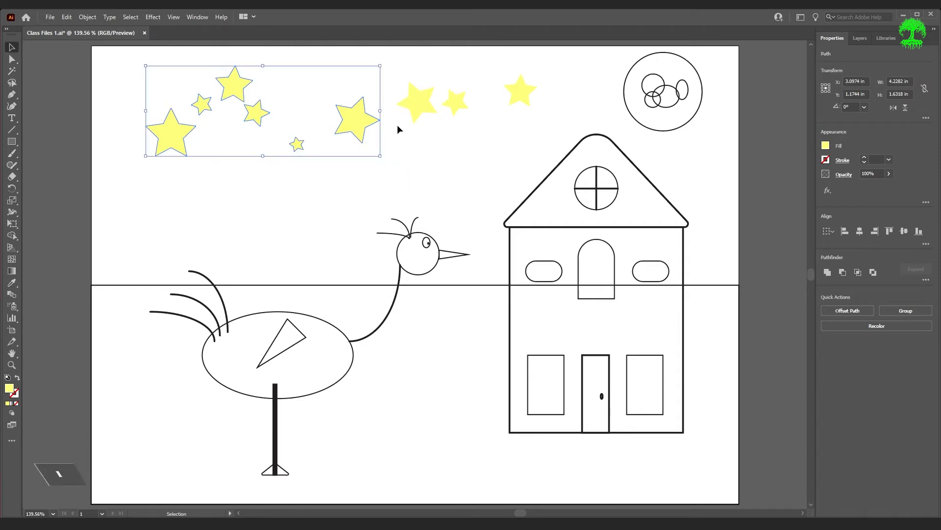
click(450, 170)
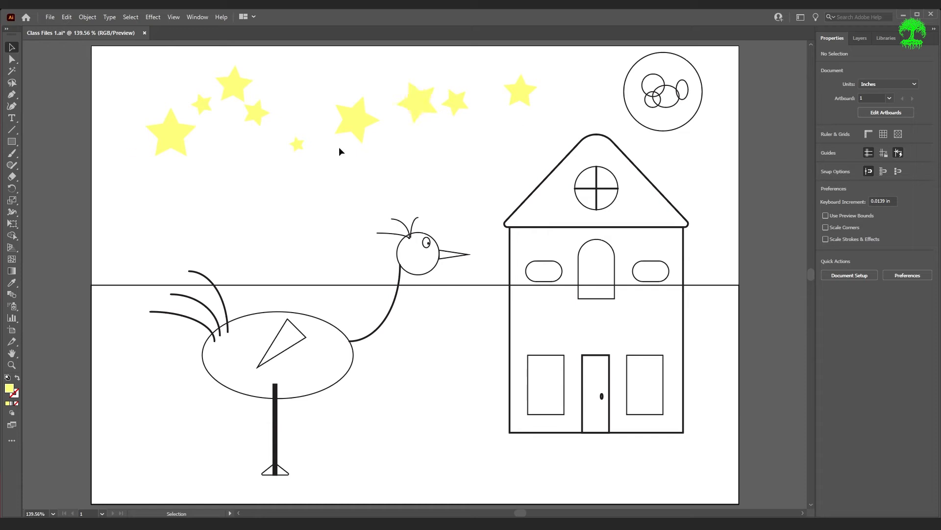
Select all the stars across the sky and group them into one object
drag(133, 53, 536, 161)
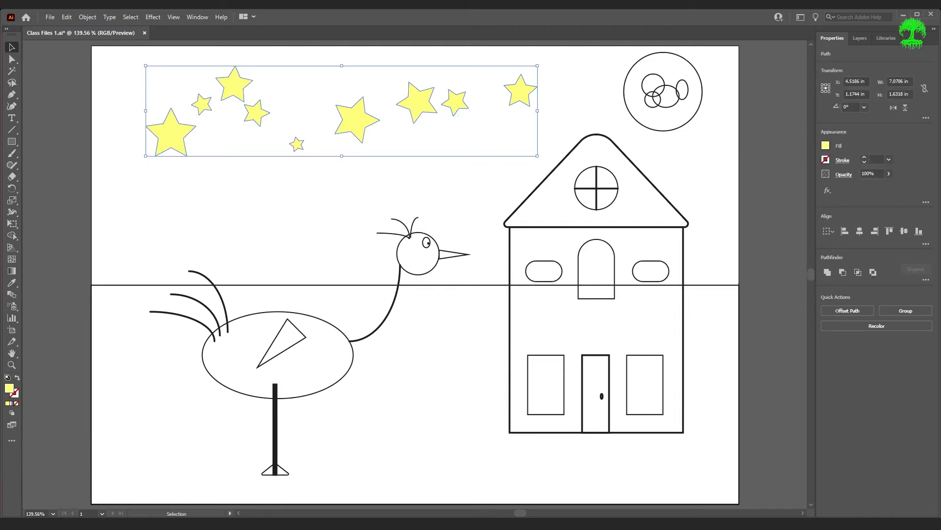
click(87, 17)
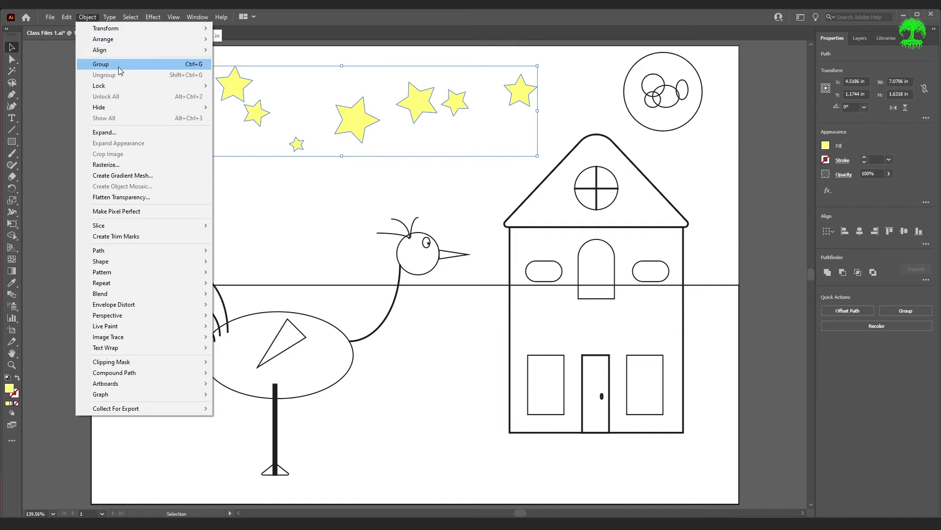
key(ctrl+g)
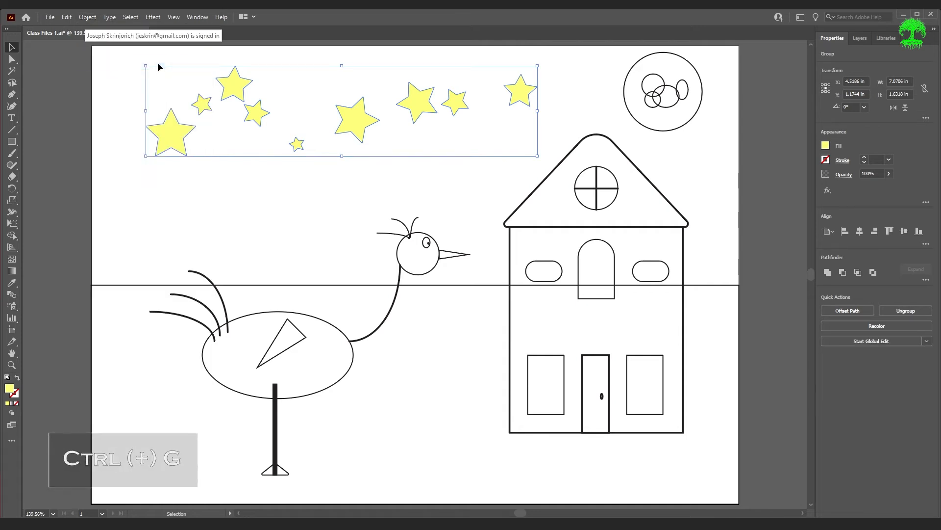
click(277, 93)
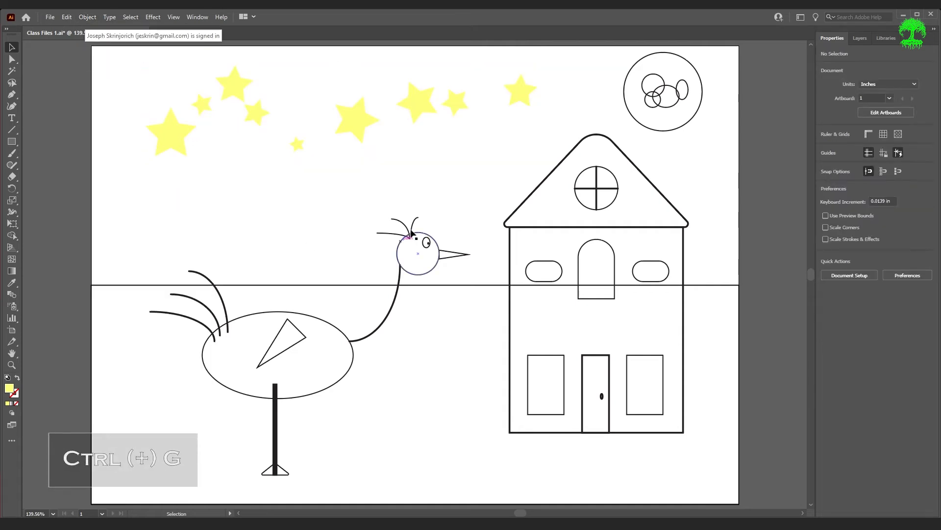
Move the star group down a little, return it to about its original position, and deselect it
click(515, 102)
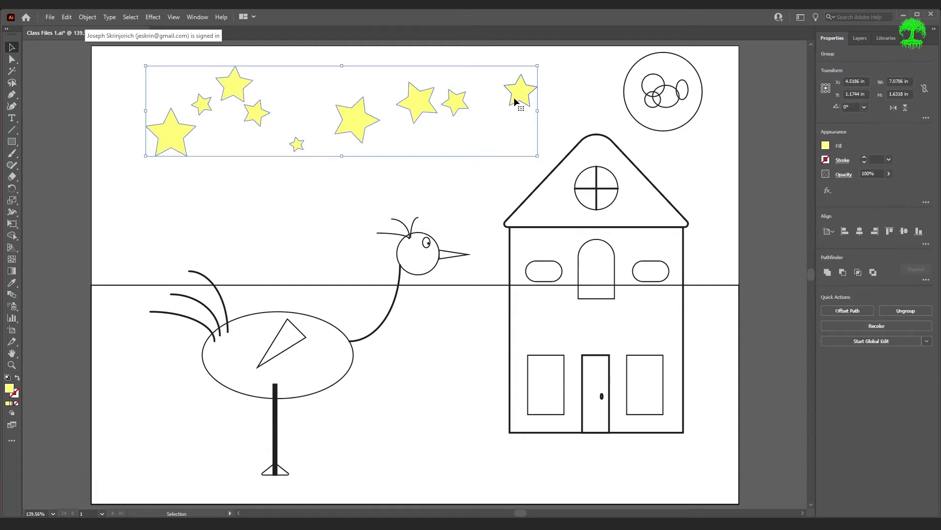
drag(525, 90, 518, 119)
drag(524, 112, 525, 87)
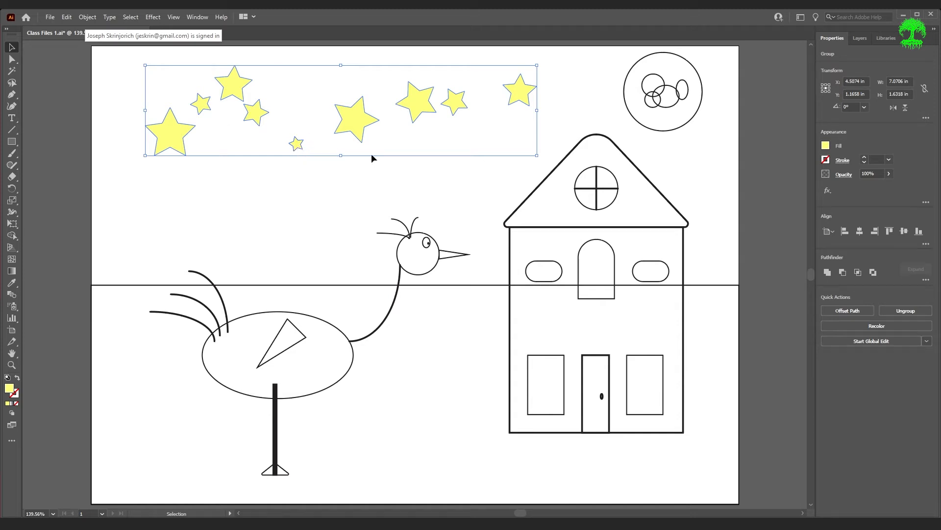
click(349, 176)
Ungroup the stars and try moving the smallest star slightly on its own
click(361, 120)
click(88, 17)
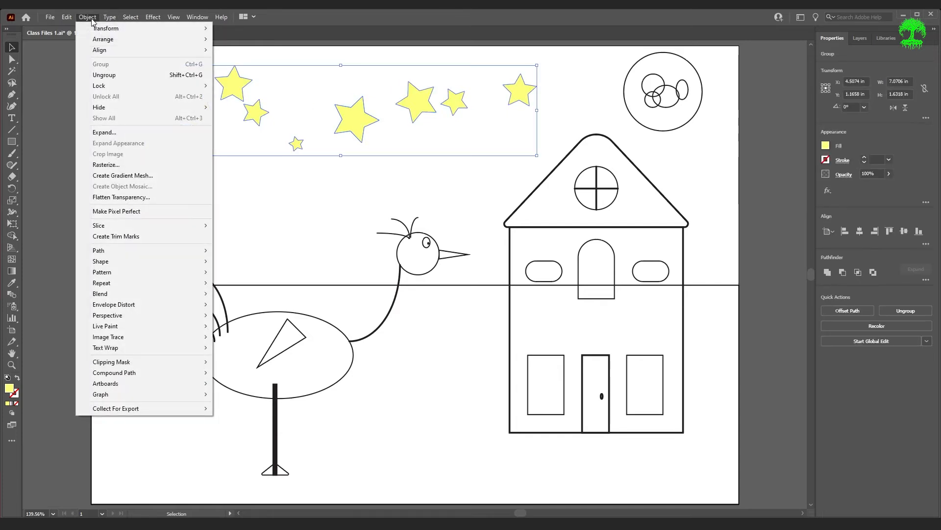
click(120, 73)
click(336, 199)
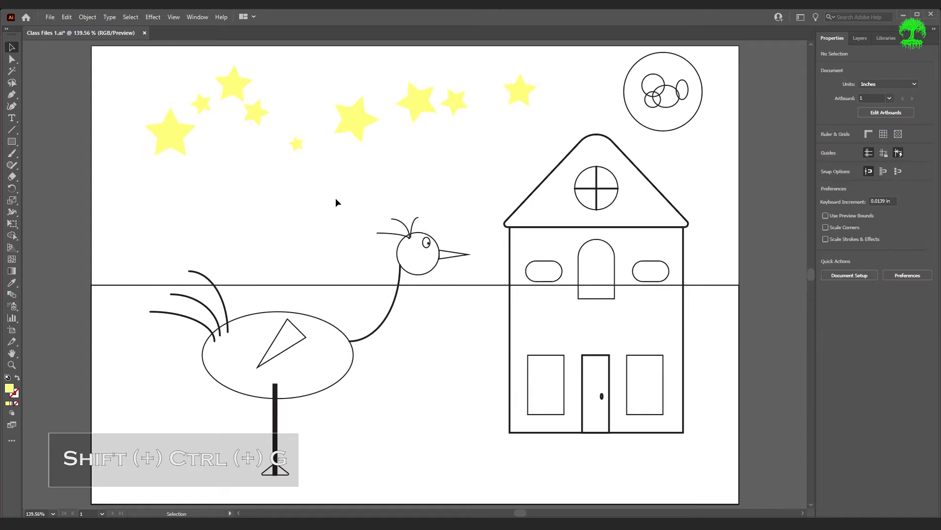
click(300, 145)
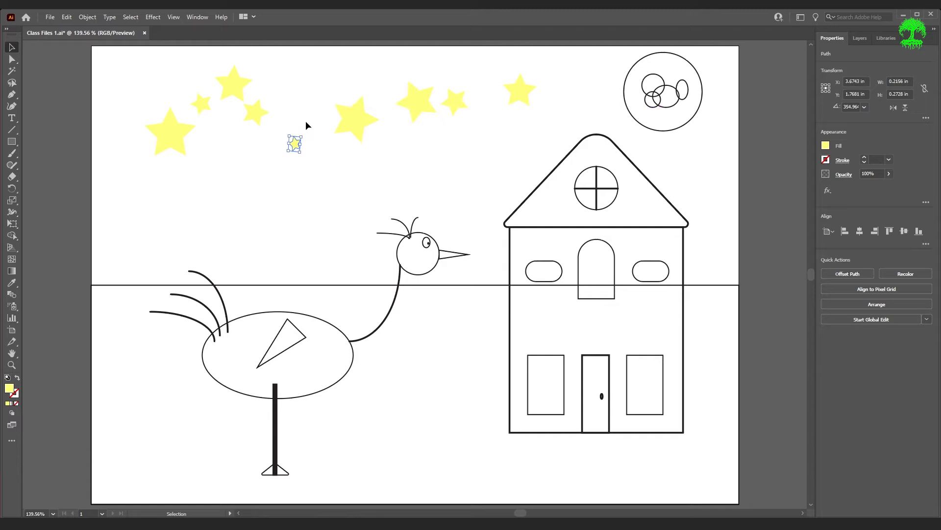
mouse_move(296, 147)
mouse_down()
mouse_move(299, 96)
mouse_move(305, 148)
mouse_move(284, 155)
mouse_up()
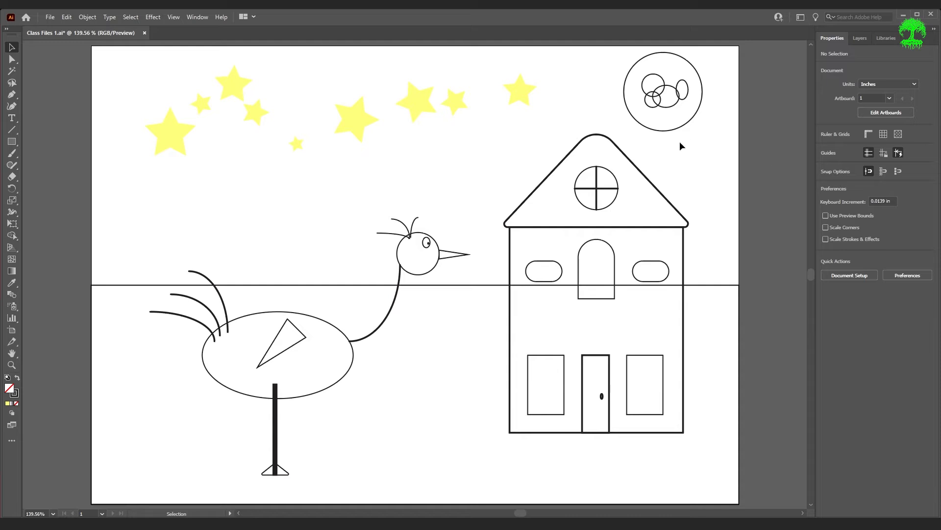
Fill the moon's large circle with the stars' yellow, lightened to about 9% saturation
click(677, 127)
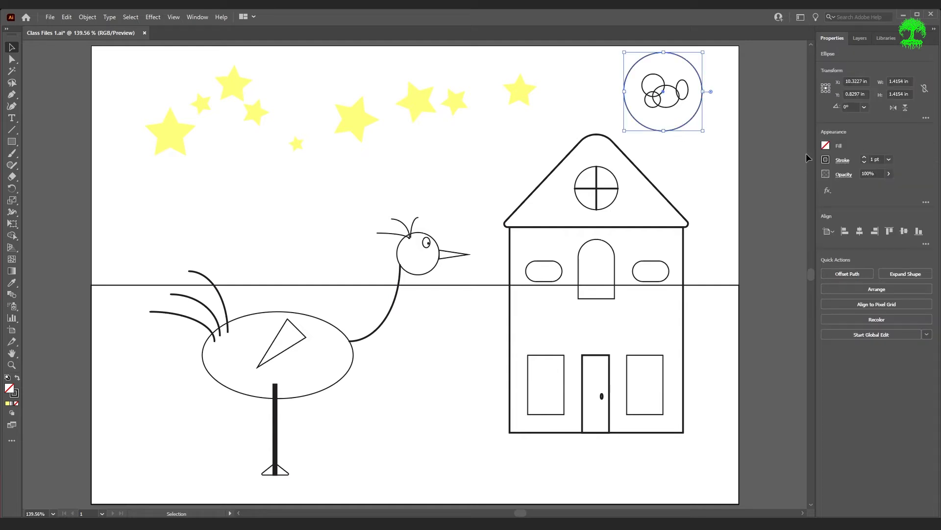
click(825, 145)
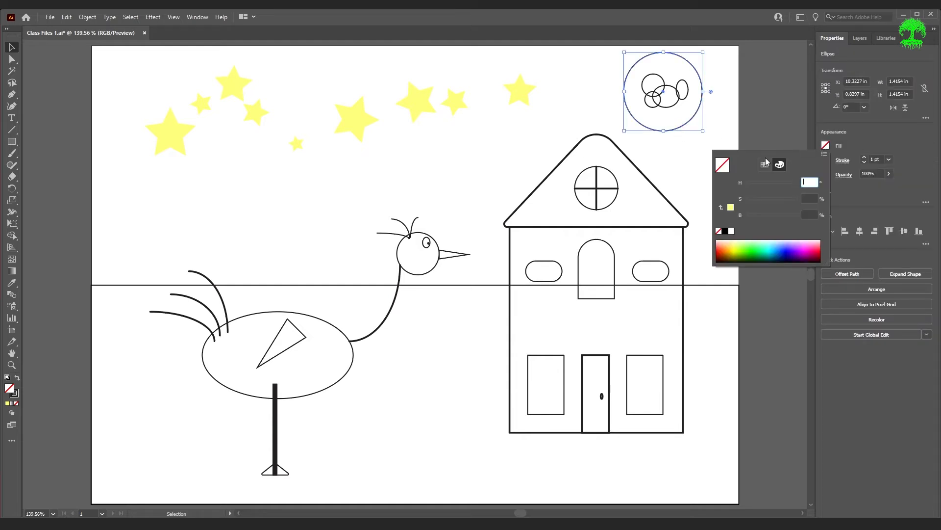
click(730, 208)
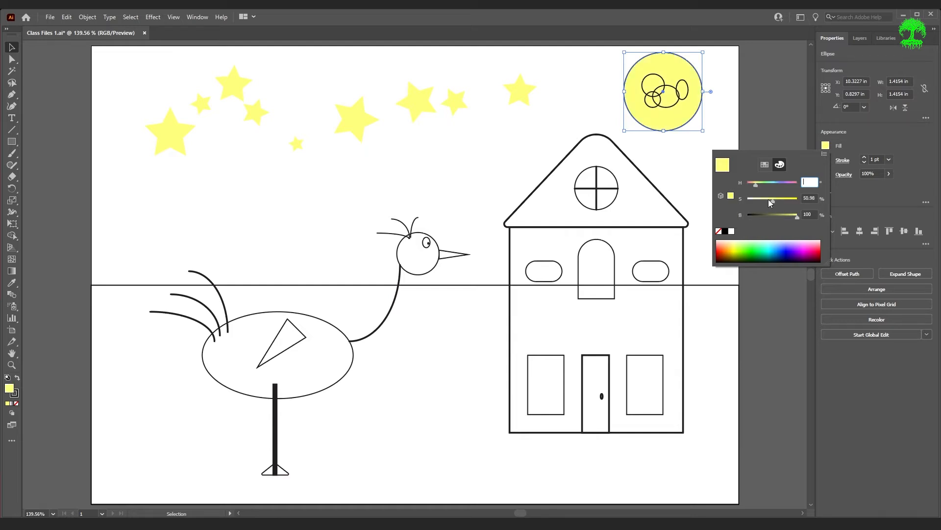
drag(773, 201, 752, 207)
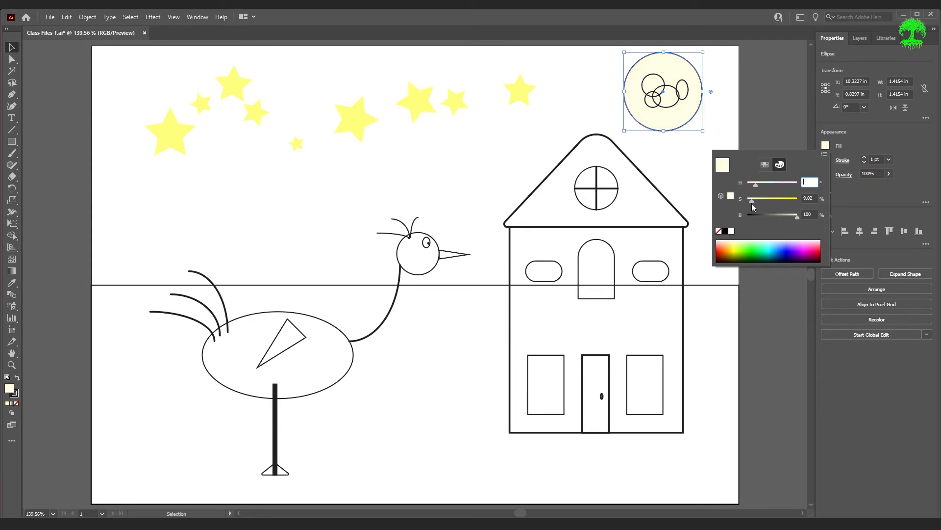
click(759, 107)
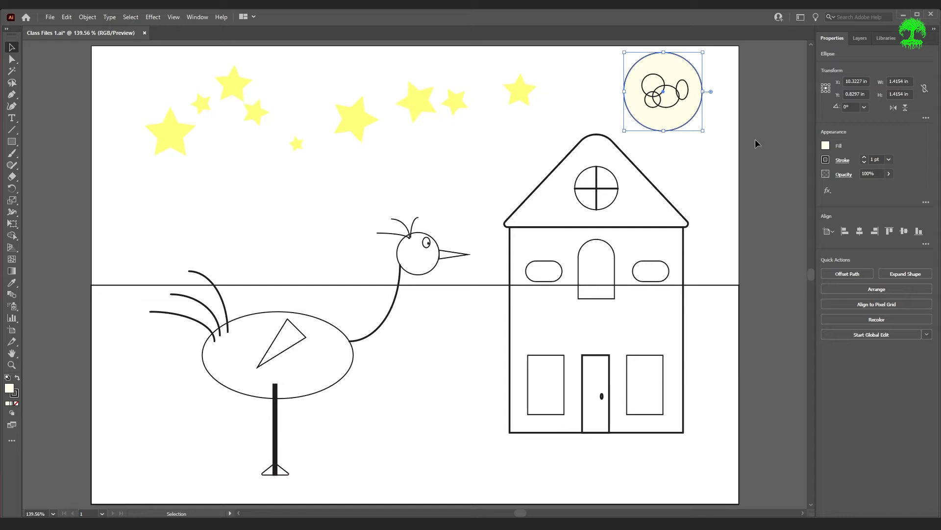
Remove the stroke from the moon's large circle and deselect it
click(825, 160)
click(718, 194)
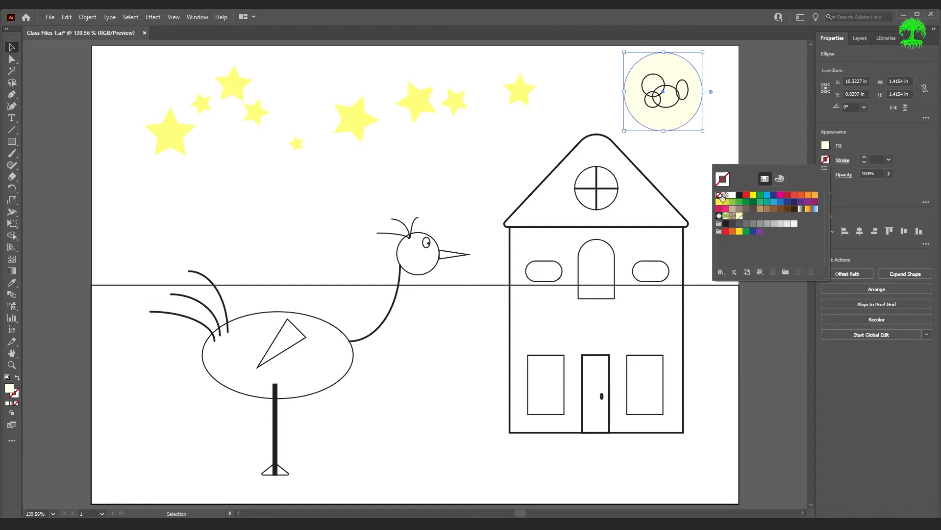
click(739, 130)
click(713, 173)
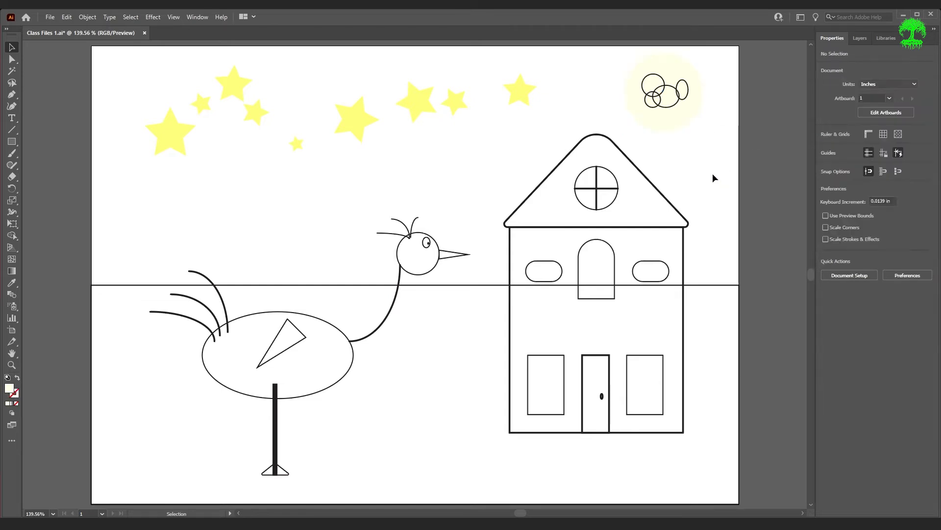
Select the four crater ellipses inside the moon together and remove their strokes
shift+click(685, 98)
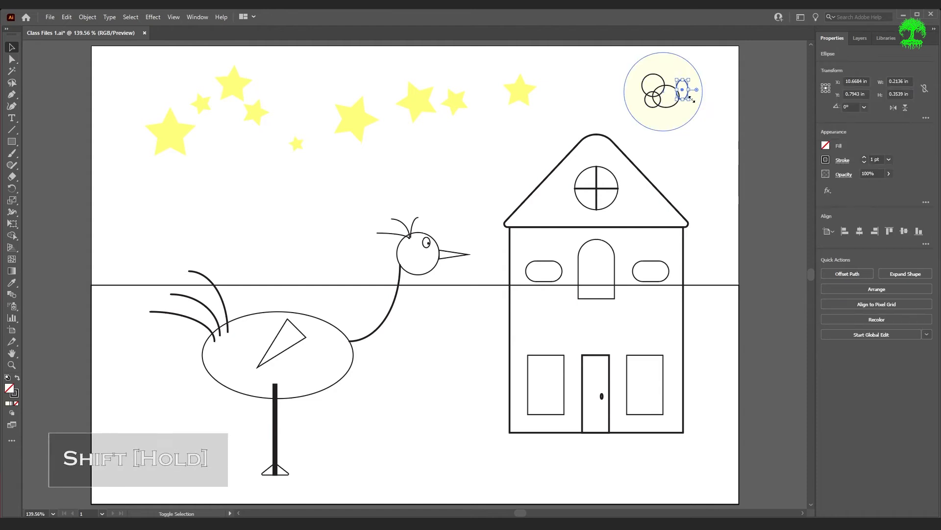
shift+click(668, 106)
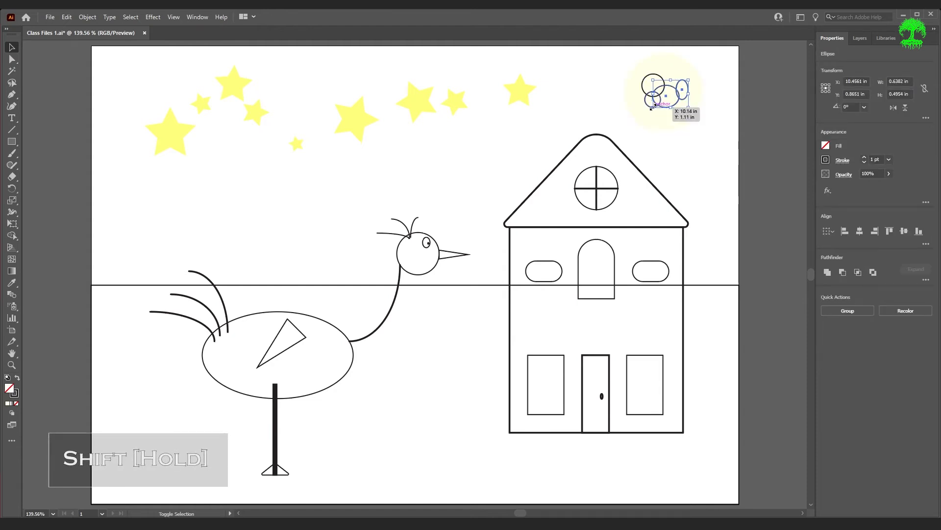
shift+click(656, 77)
shift+click(656, 77)
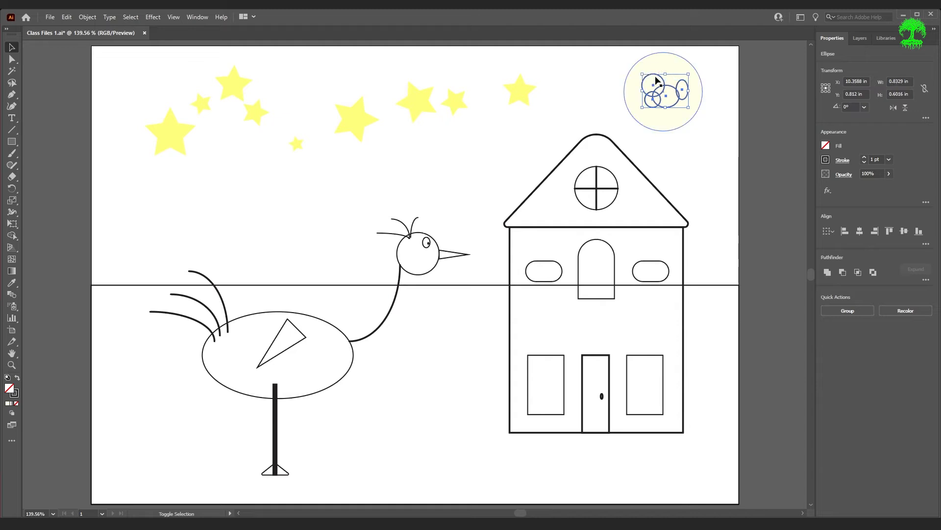
click(825, 160)
click(720, 195)
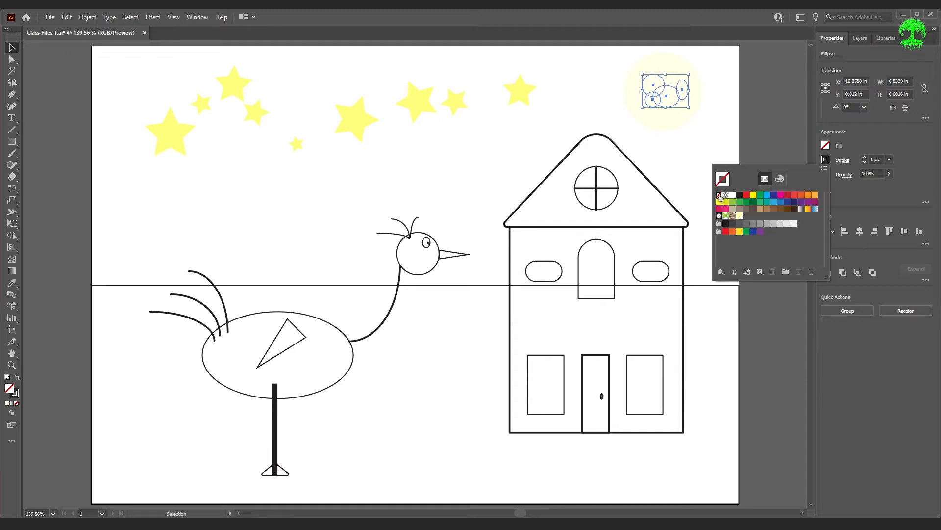
Fill the four moon craters with the moon's pale yellow, darkened to 60% brightness, and deselect them
click(826, 145)
shift+click(826, 146)
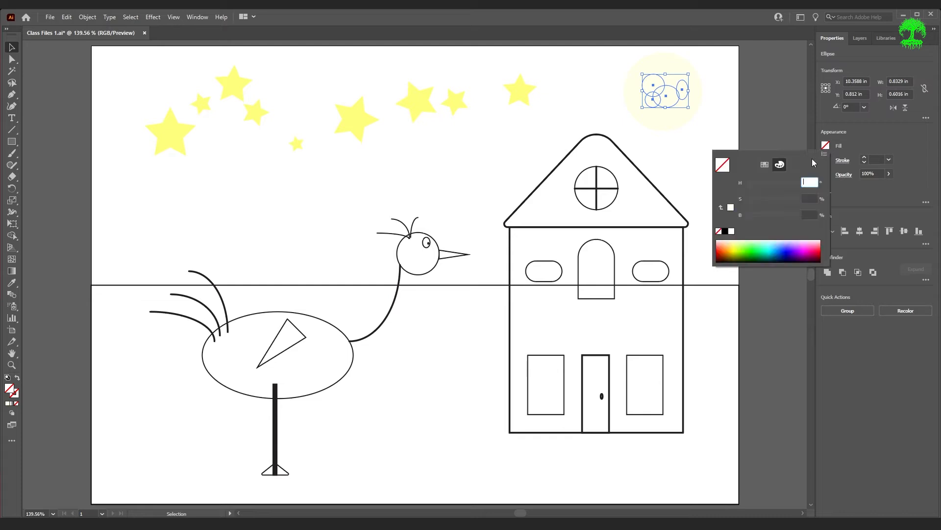
click(731, 208)
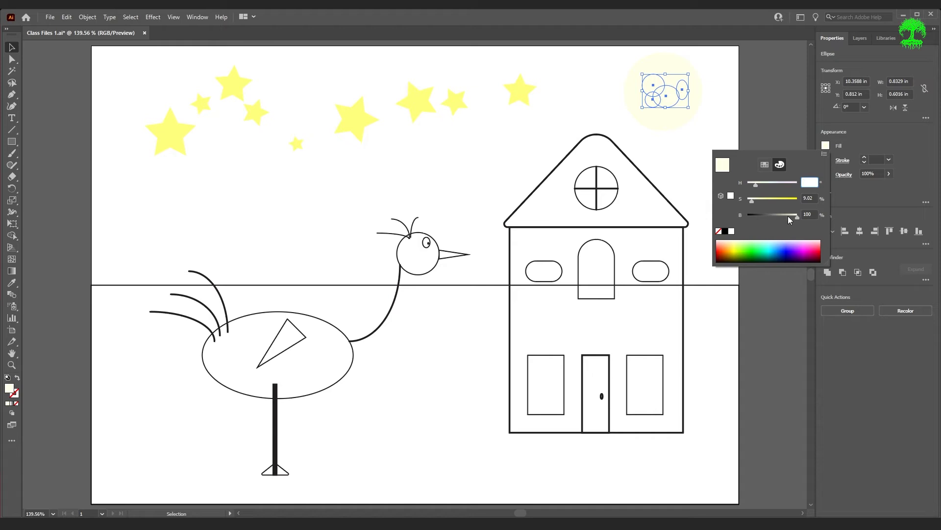
drag(796, 216, 775, 224)
click(763, 371)
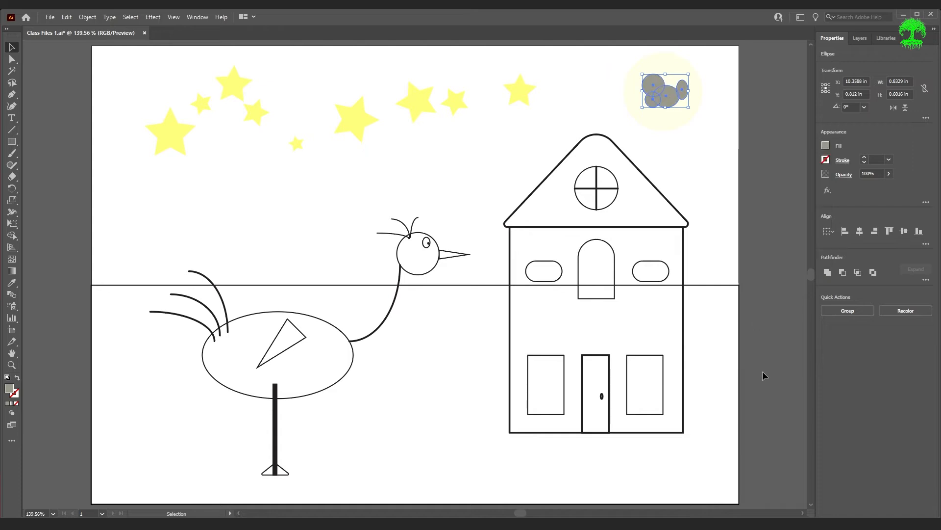
click(782, 352)
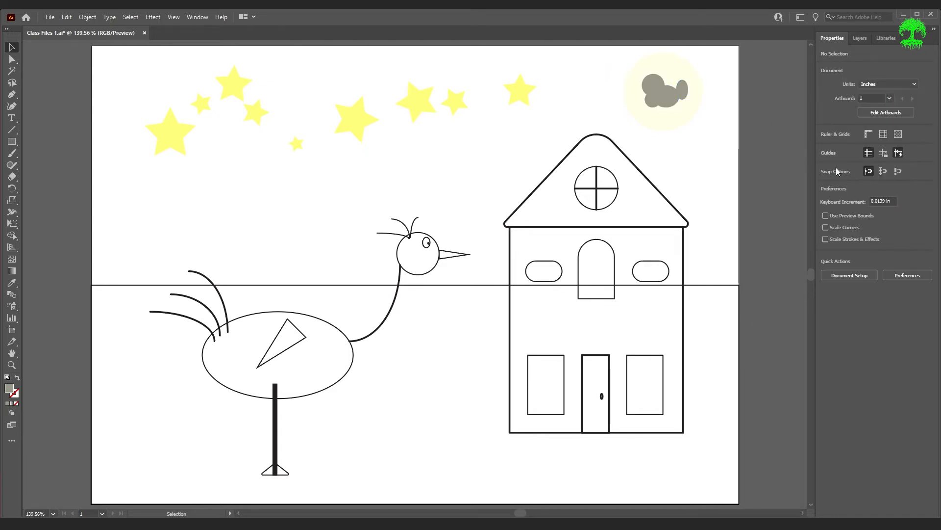
Select the four grey moon craters, group them into one object, and deselect the group
click(684, 94)
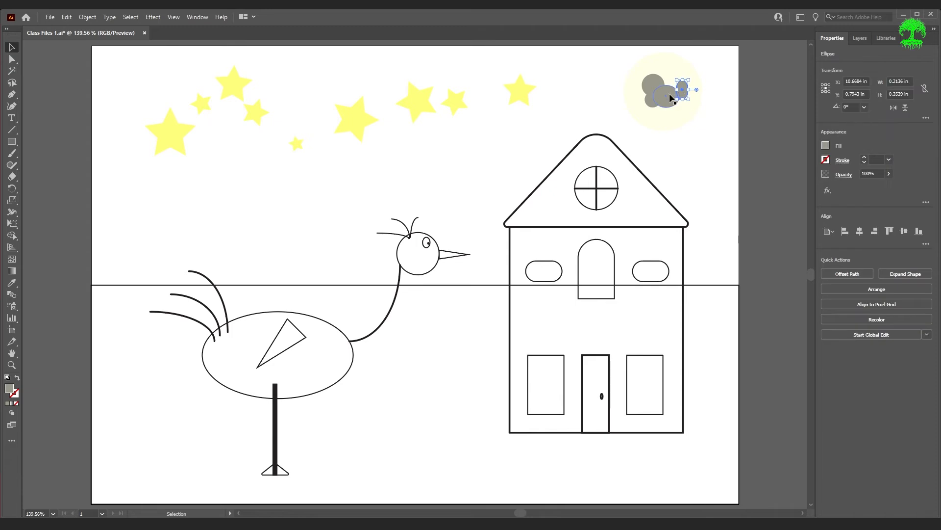
shift+click(668, 95)
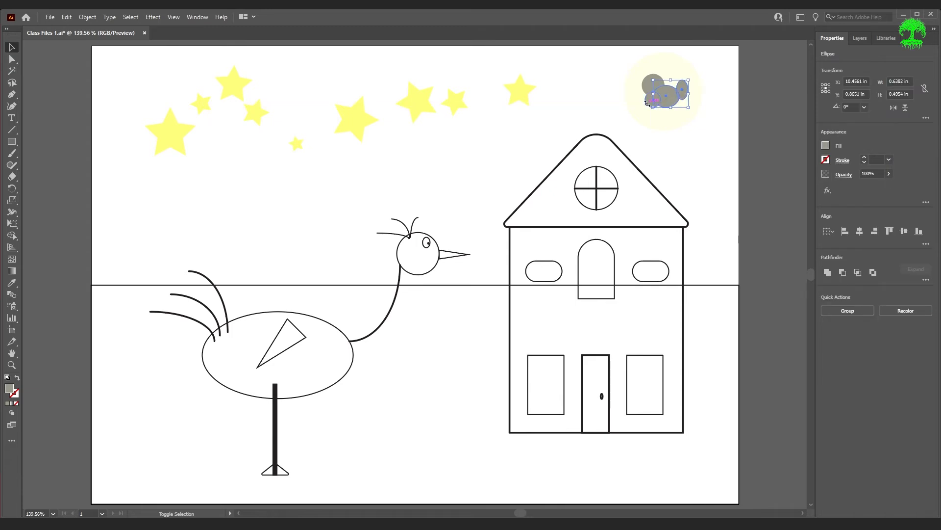
shift+click(648, 98)
shift+click(651, 84)
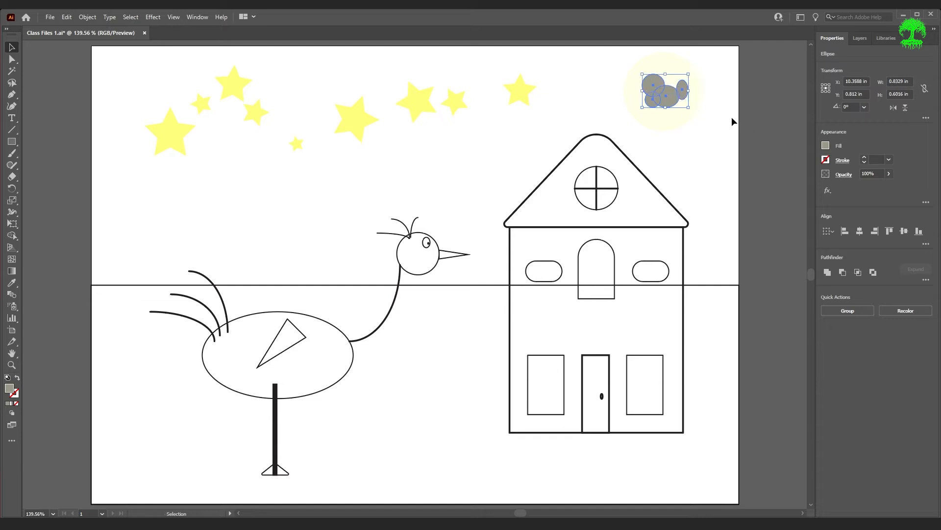
key(ctrl+g)
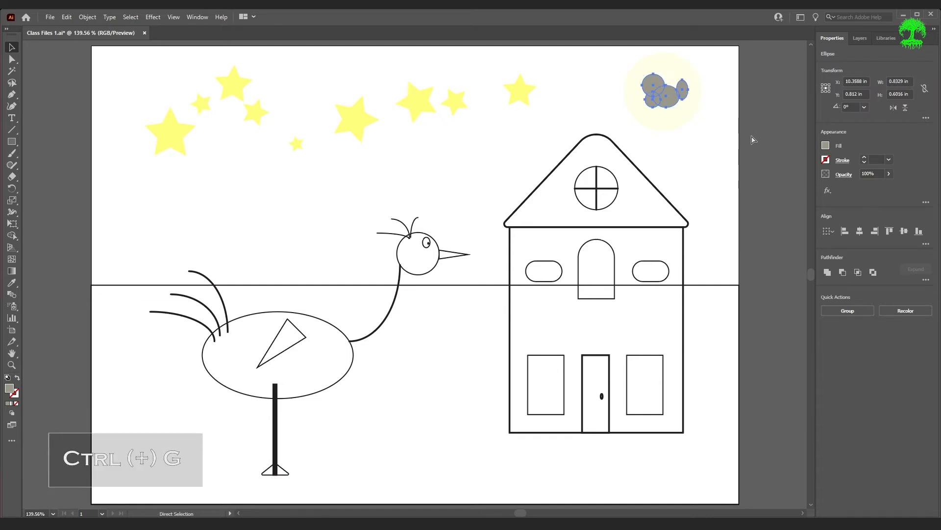
key(v)
click(790, 141)
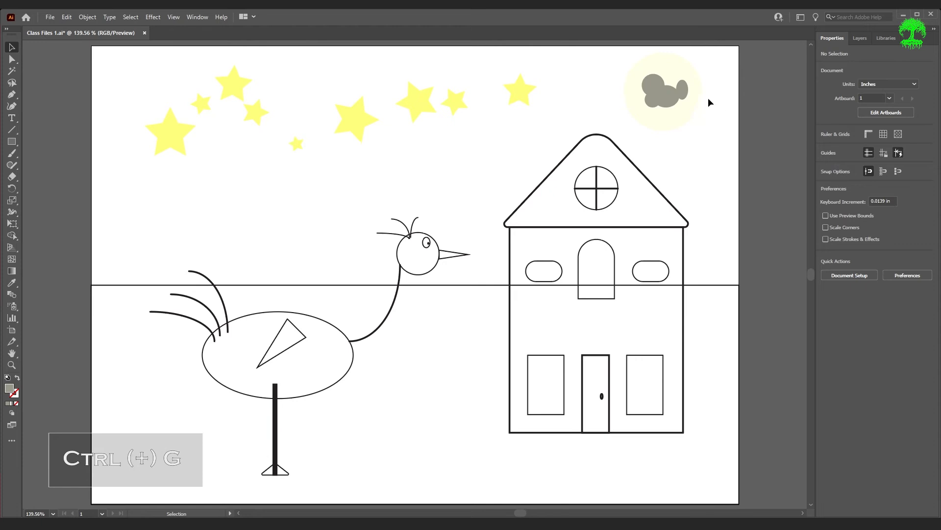
Lighten the crater group's grey fill slightly by raising its brightness, and deselect the group
click(662, 105)
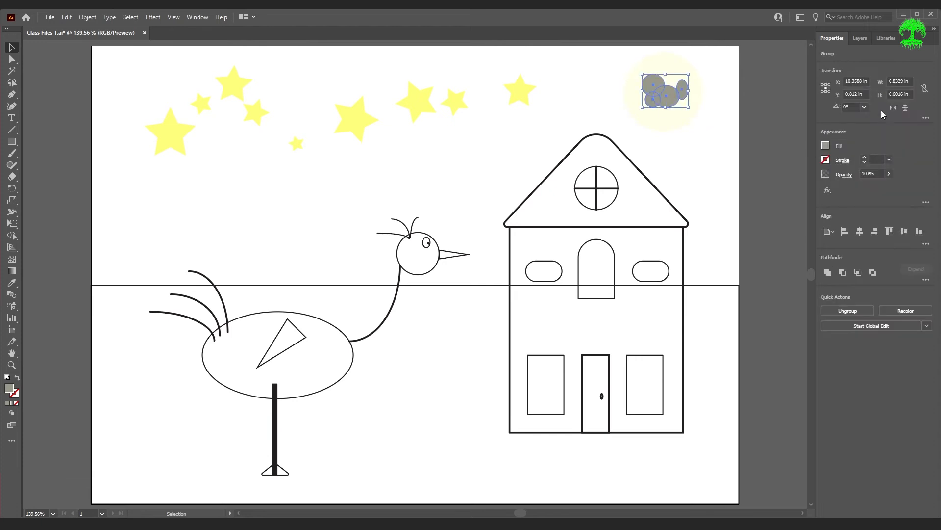
click(826, 146)
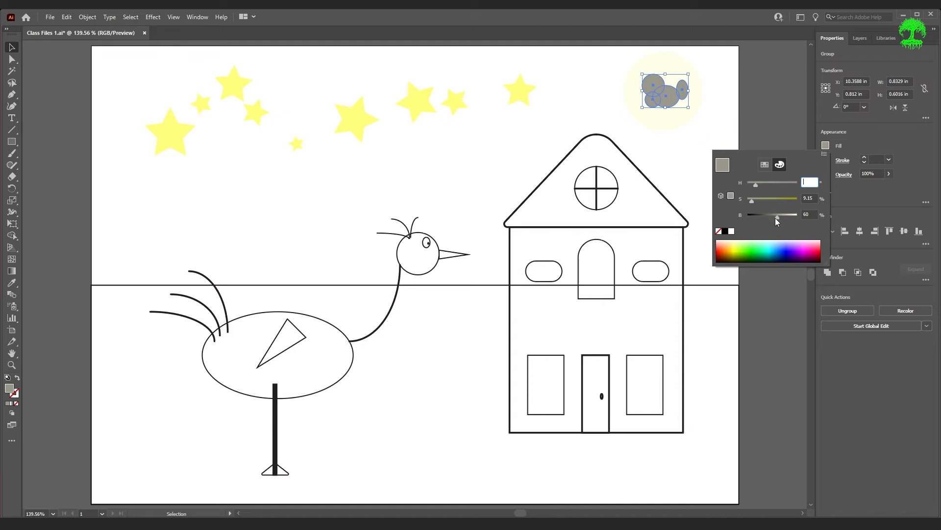
drag(777, 218, 783, 220)
click(767, 117)
click(768, 118)
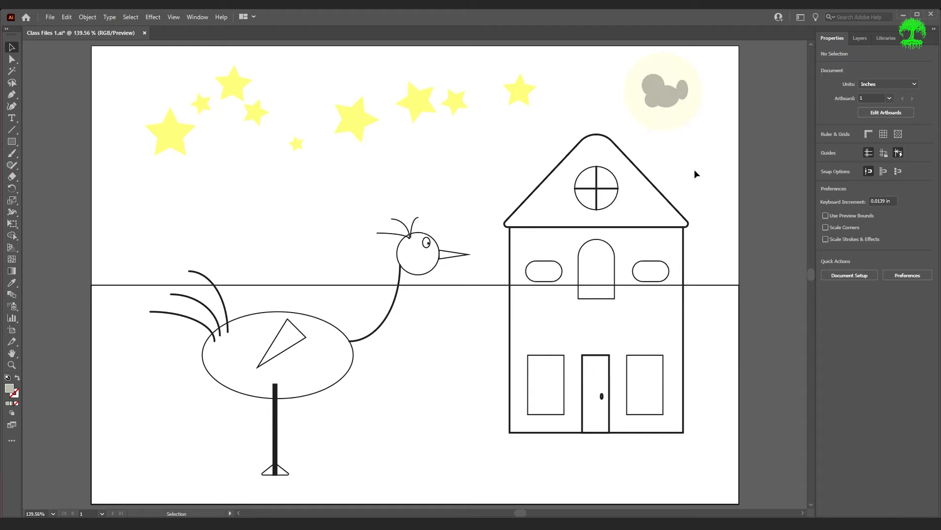
Fill the house's triangular roof with black and deselect it
click(659, 195)
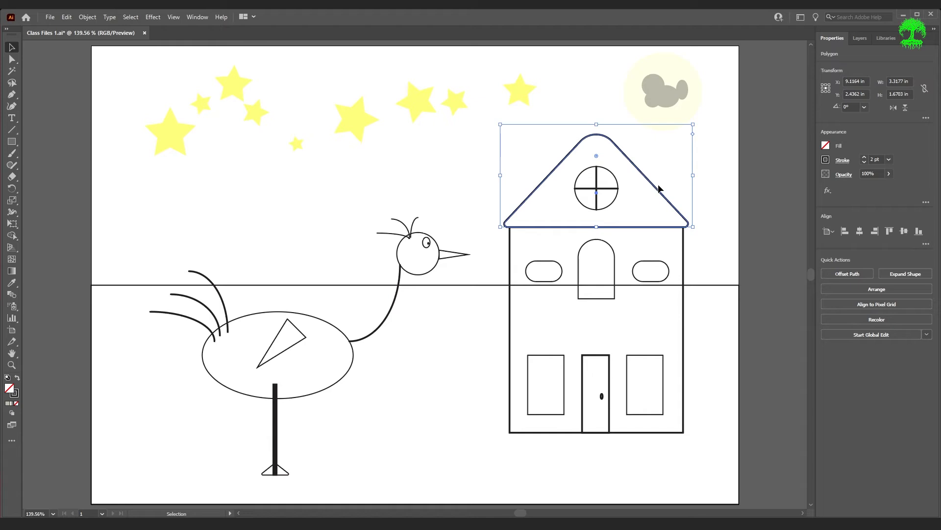
click(827, 145)
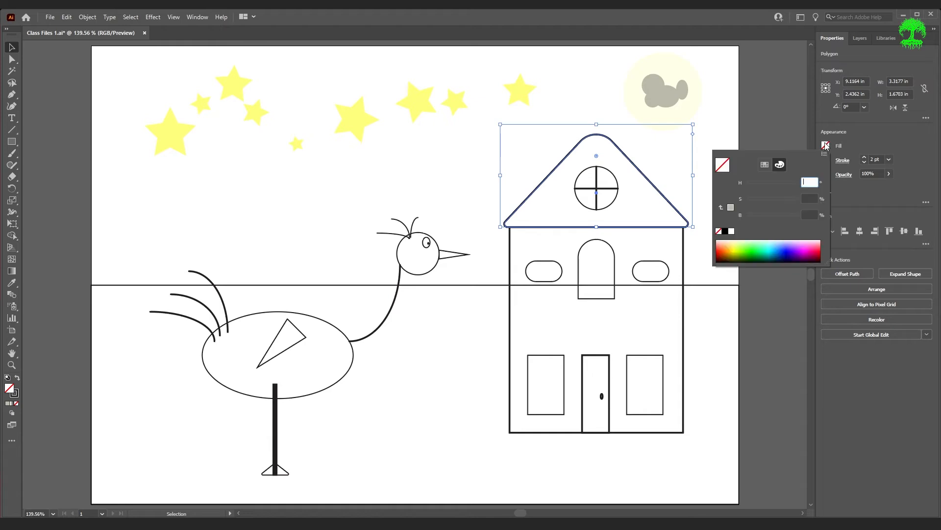
click(726, 232)
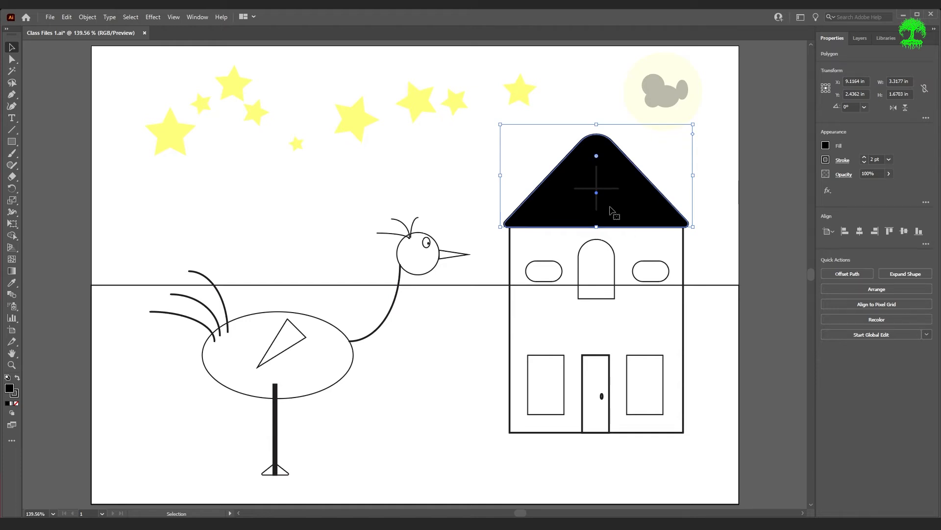
key(ctrl+shift+a)
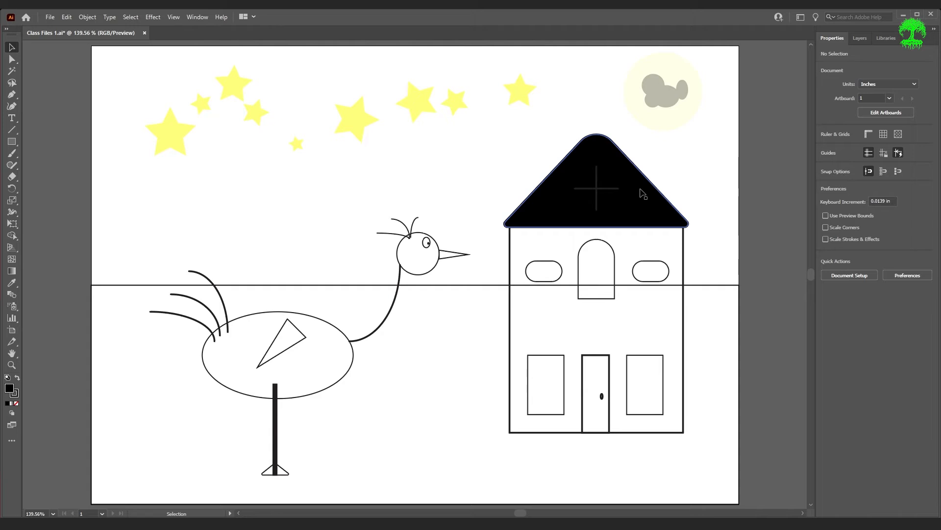
Switch to Outline view and bring the circle of the round roof window to the front
key(ctrl+y)
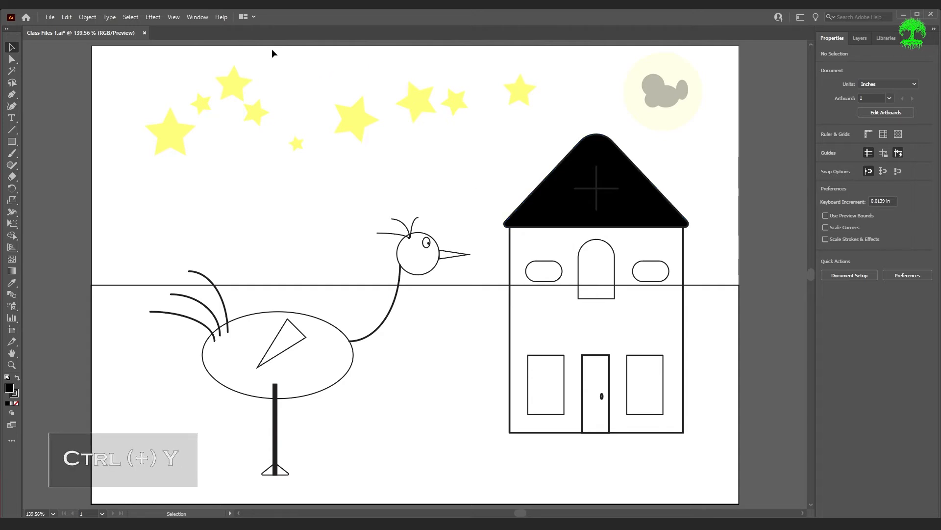
click(173, 20)
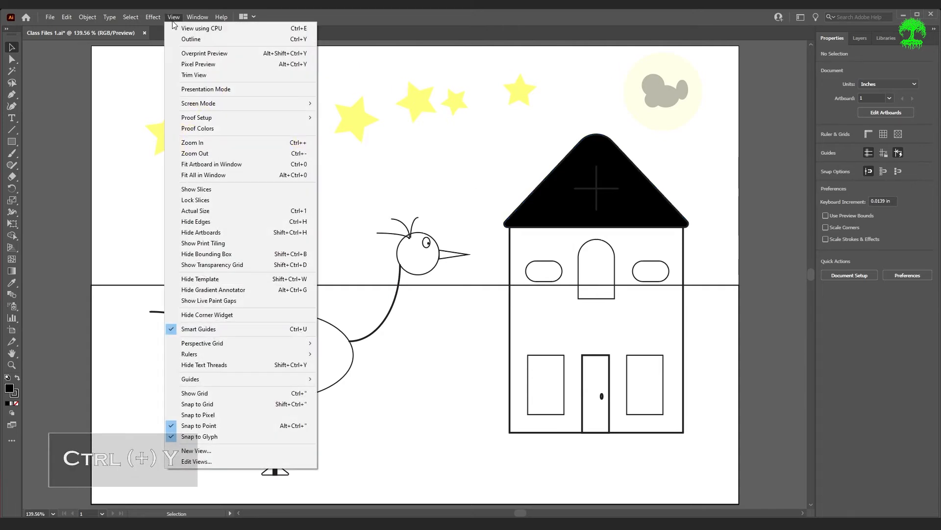
click(195, 40)
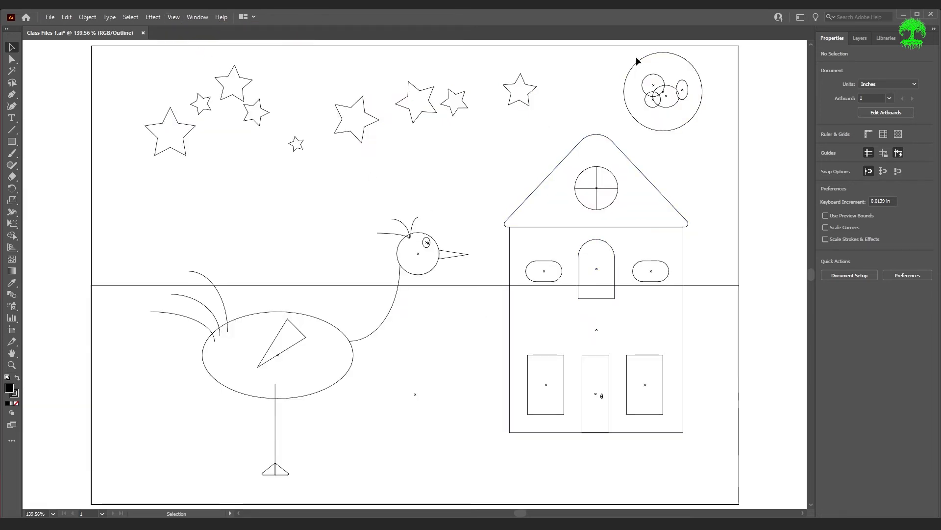
click(616, 200)
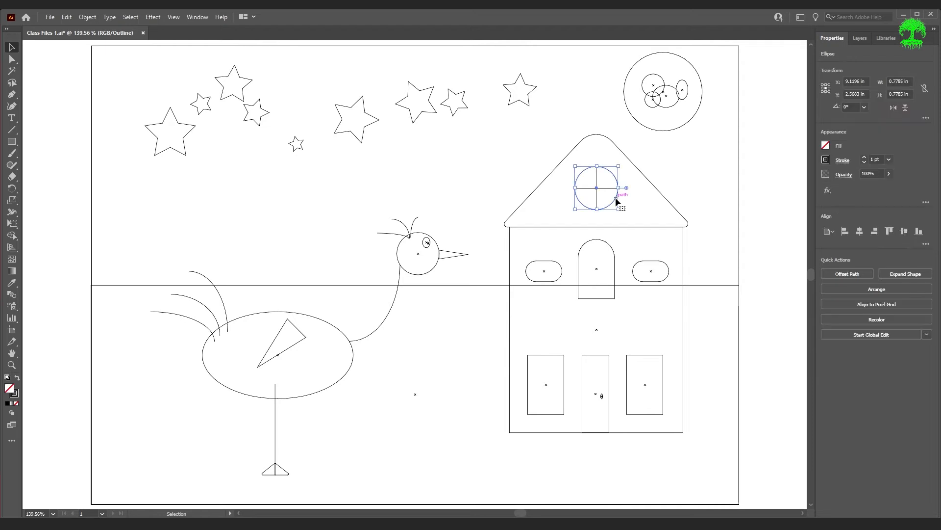
click(874, 287)
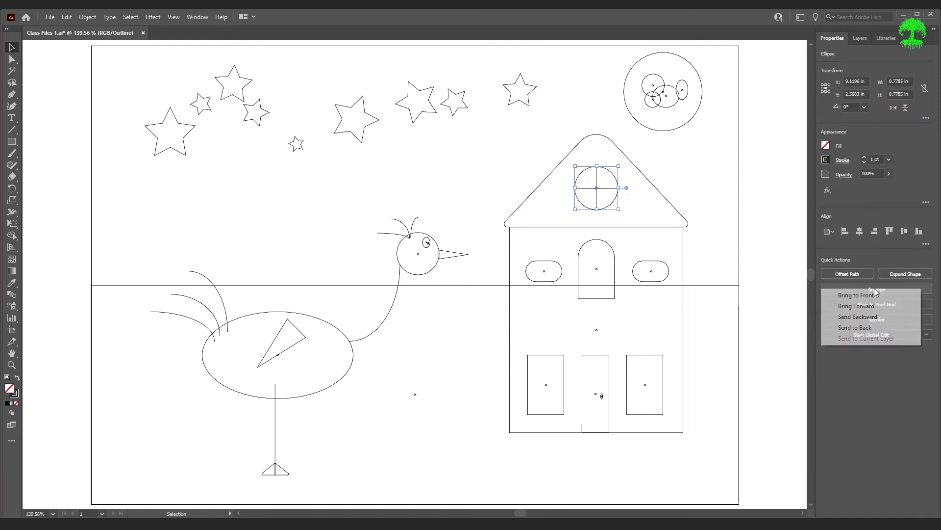
click(879, 297)
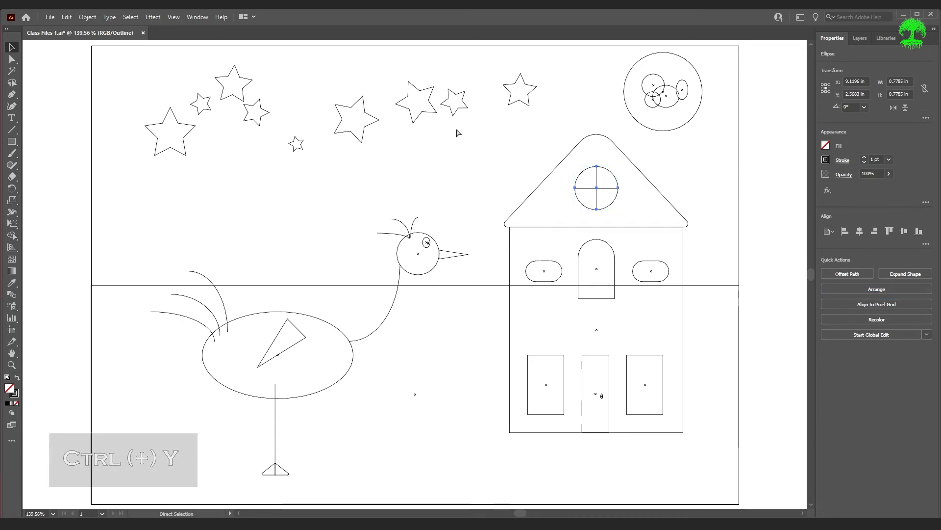
Return to the normal Preview and fill the round roof window with dark blue at 100% saturation and about 34% brightness
key(ctrl+y)
key(v)
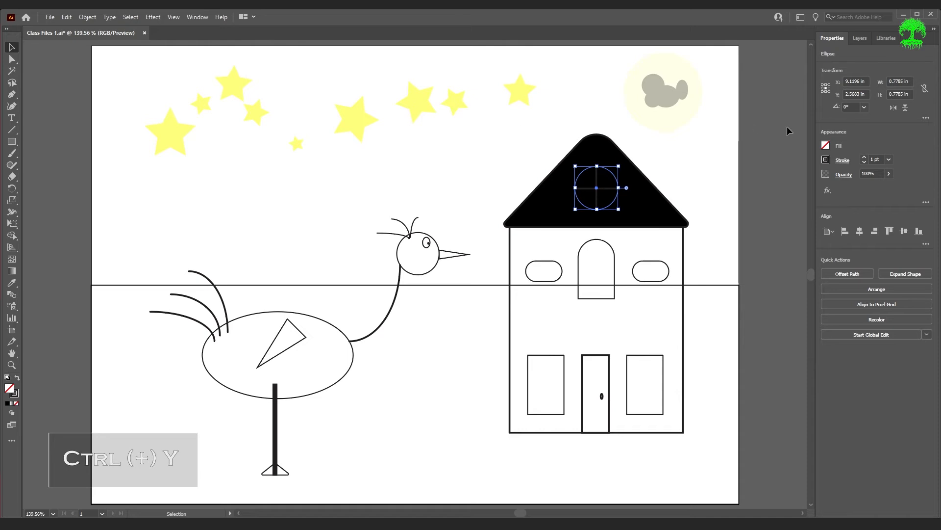
click(826, 147)
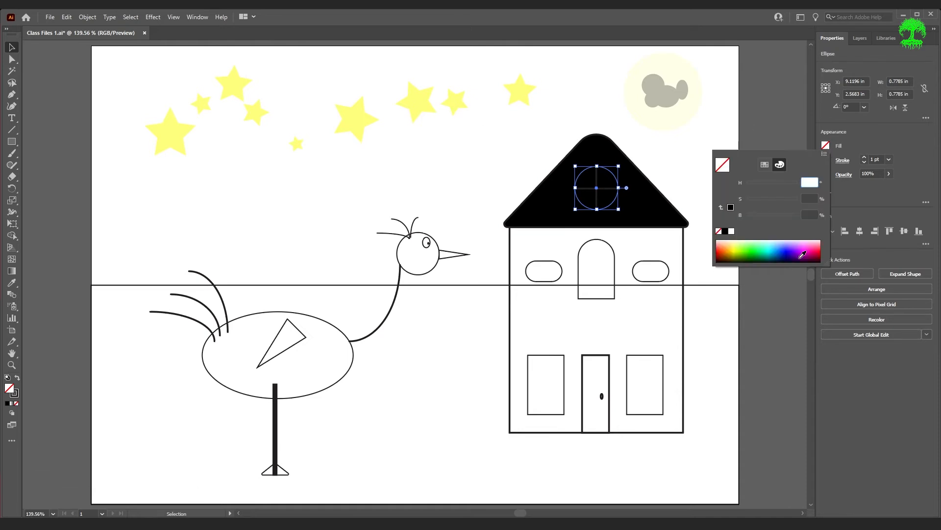
click(782, 250)
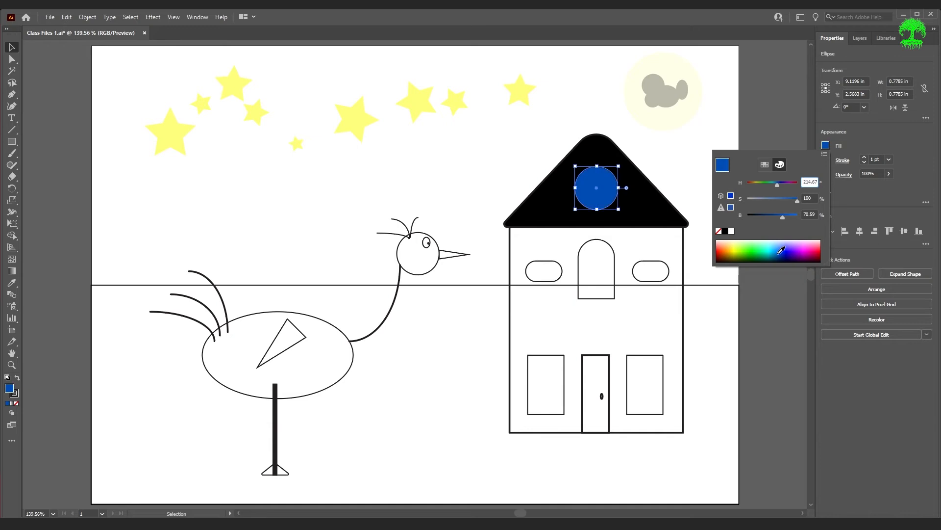
click(777, 257)
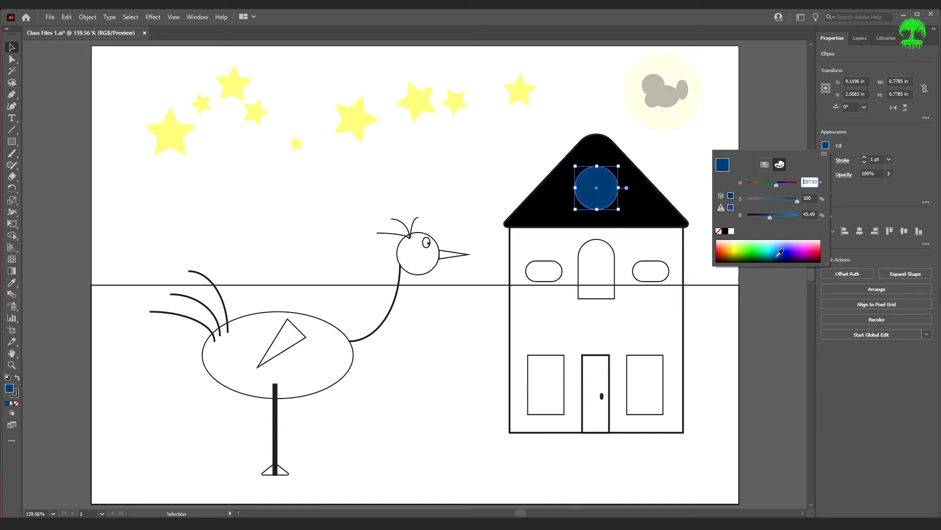
drag(771, 216, 766, 219)
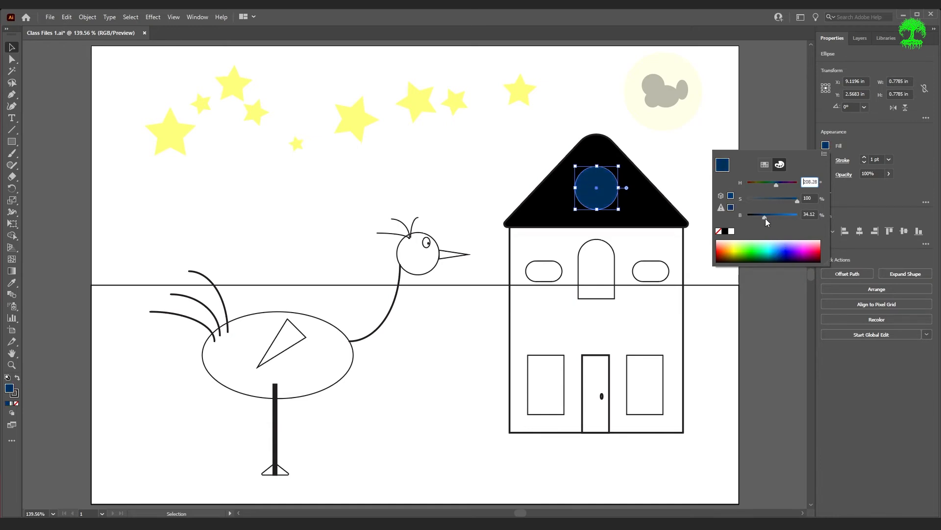
click(763, 343)
Remove the round window's stroke and deselect the window
click(779, 324)
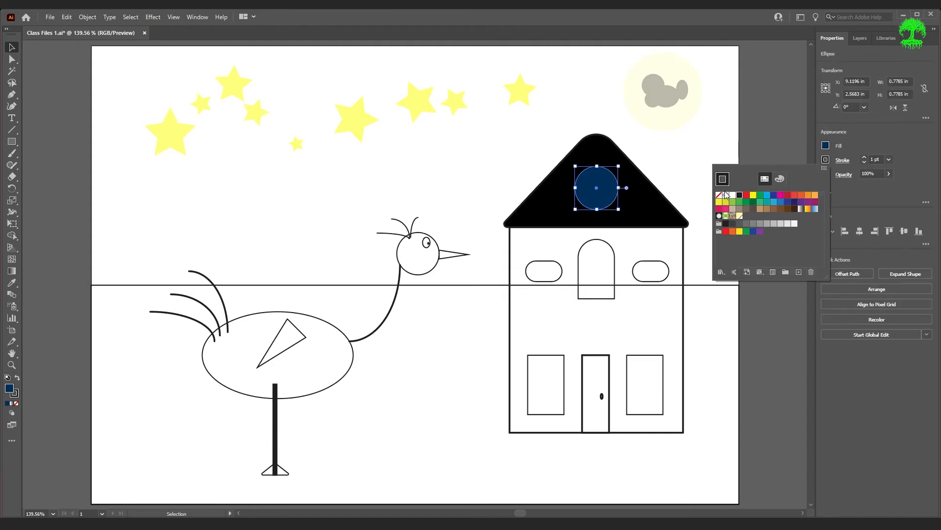
click(718, 195)
click(768, 153)
click(768, 199)
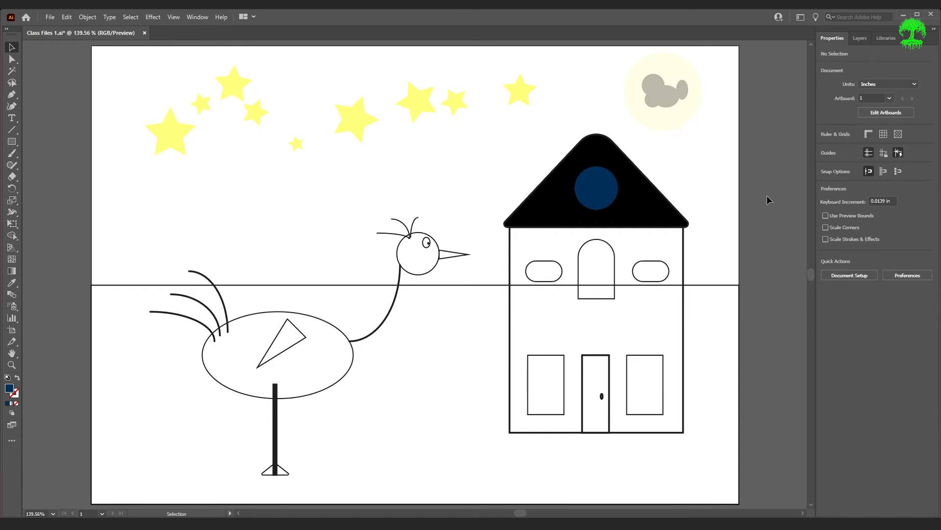
Give the round window a dark brown stroke with its brightness lowered to 21%, and deselect it
click(603, 203)
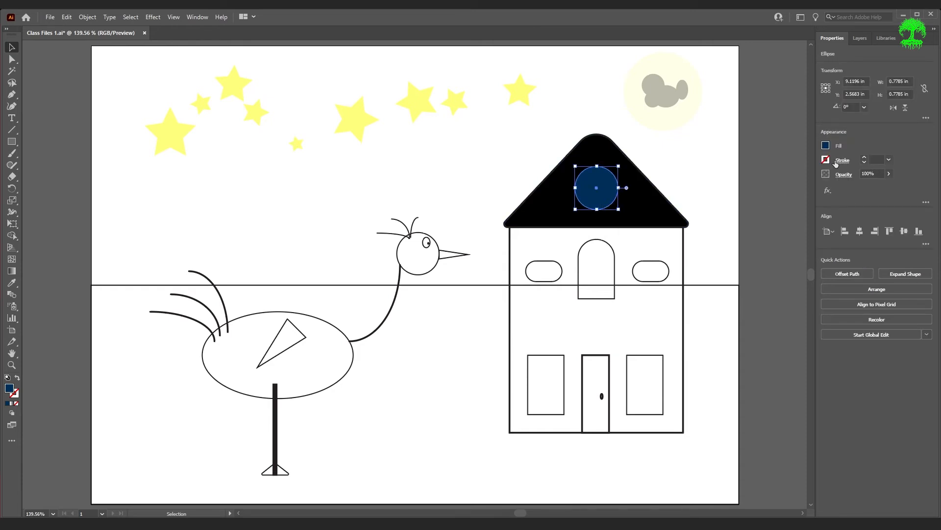
click(824, 162)
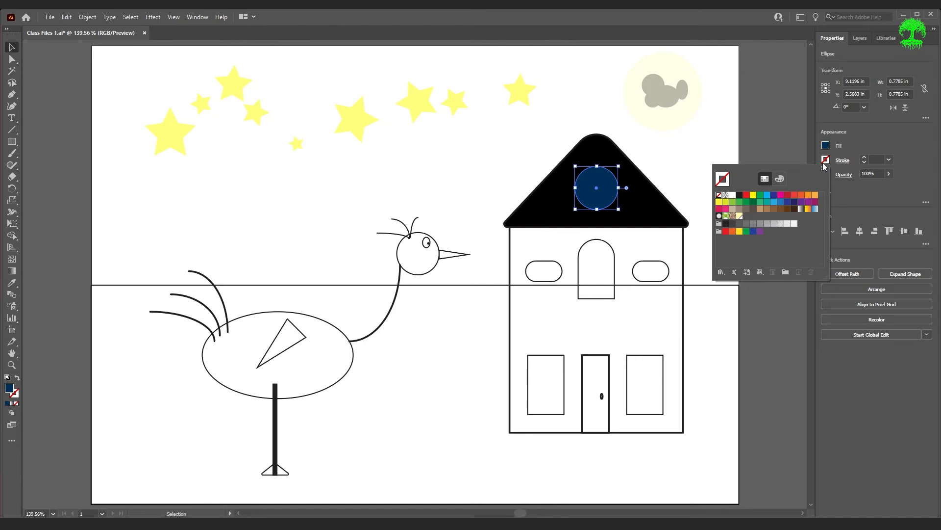
click(788, 209)
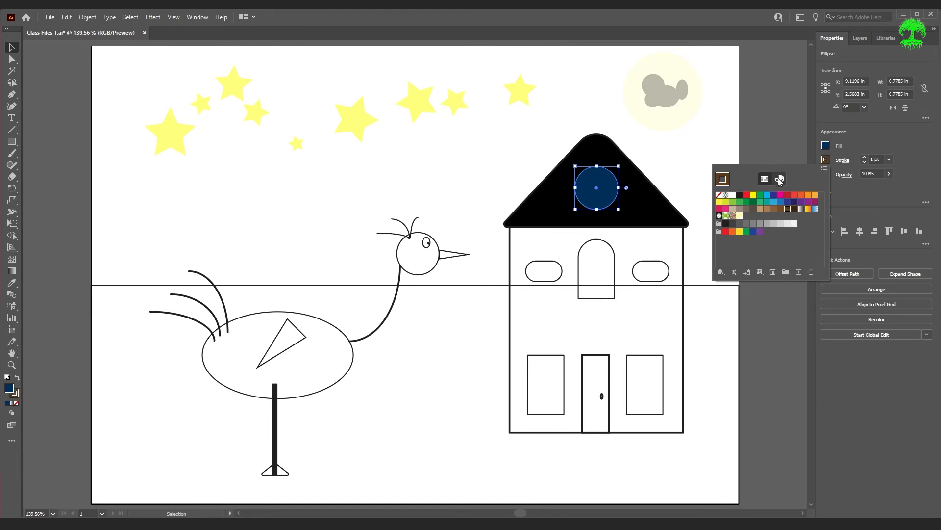
click(780, 179)
drag(766, 231, 758, 233)
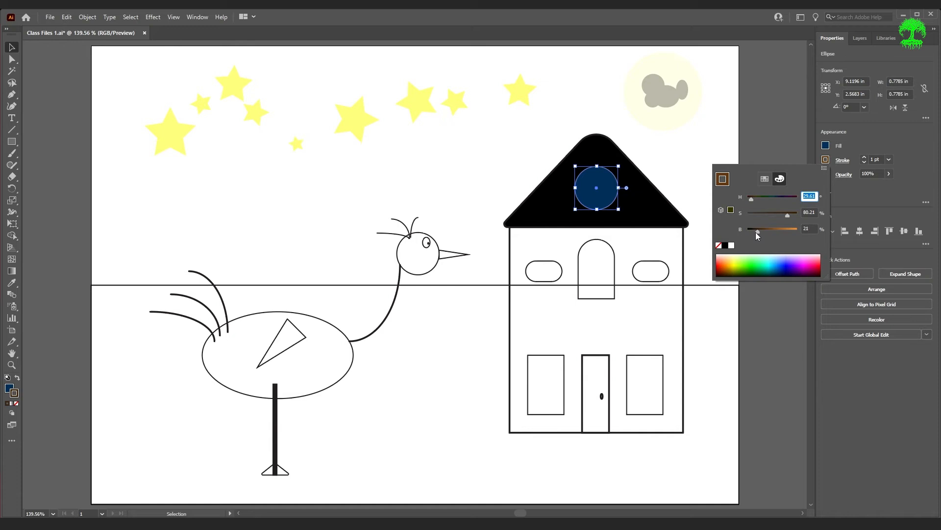
click(784, 314)
click(786, 316)
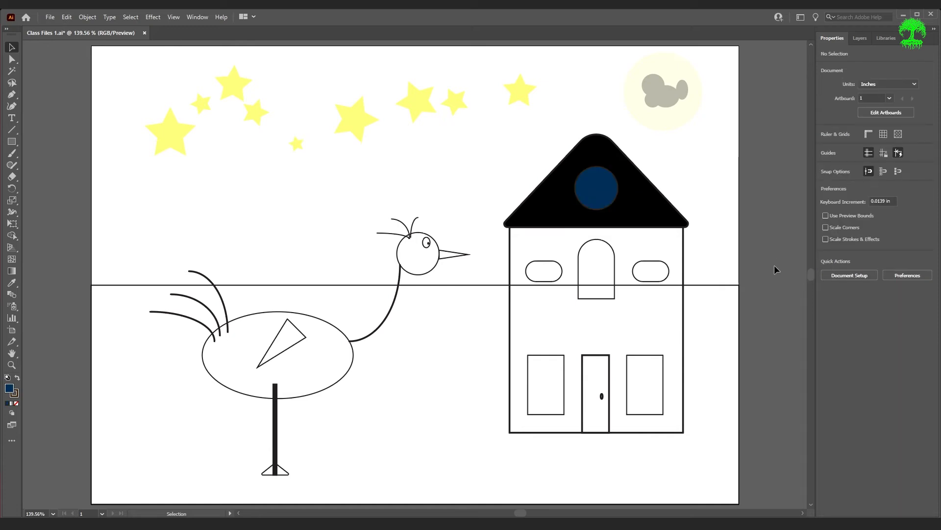
In Outline view, bring the round window's horizontal and vertical crossbars to the front, and return to Preview
key(ctrl+y)
click(606, 189)
click(881, 289)
click(876, 296)
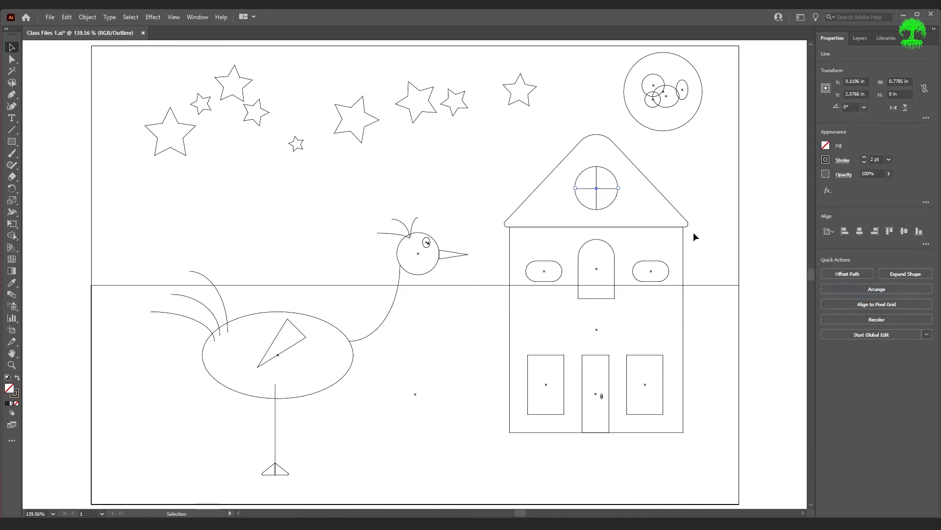
click(598, 183)
click(878, 289)
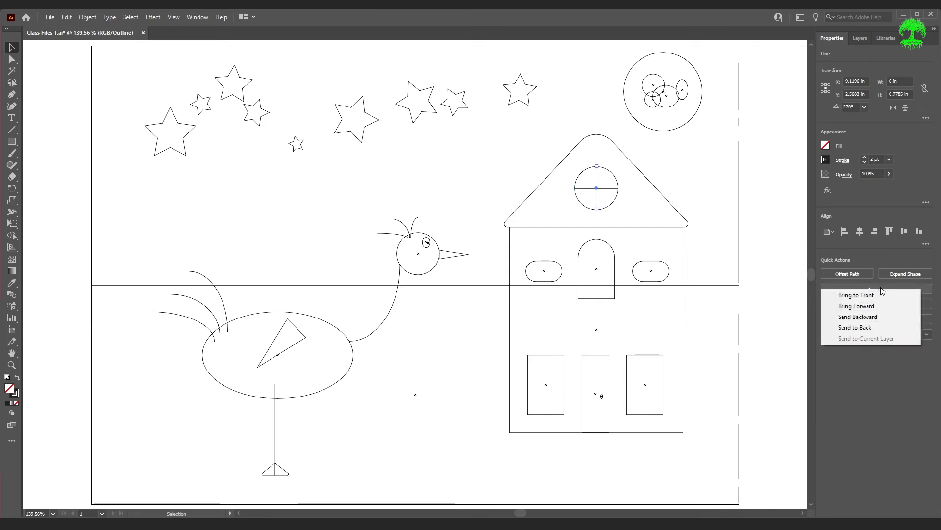
click(873, 290)
click(773, 262)
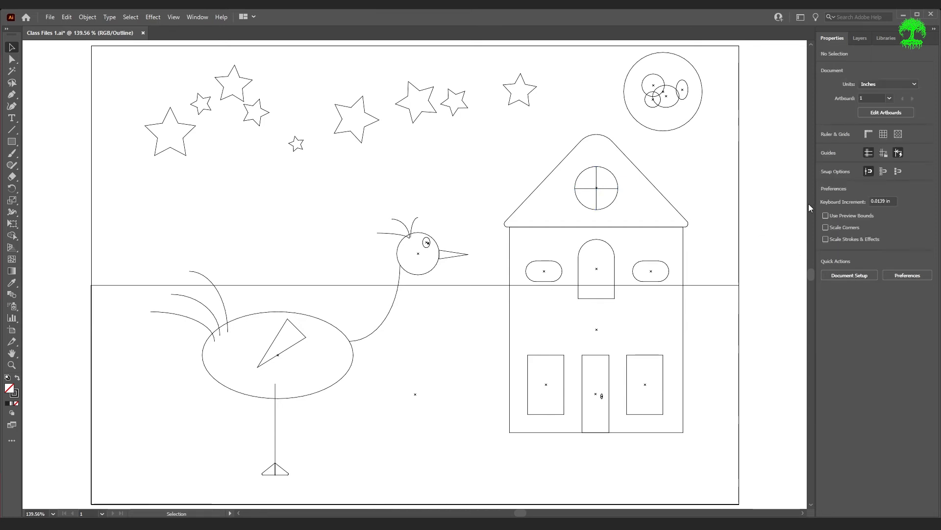
key(ctrl+y)
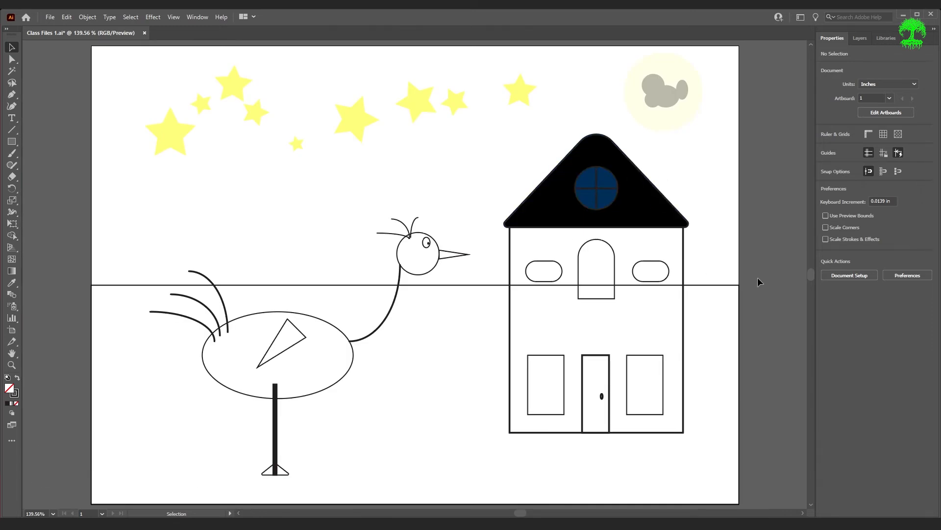
Fill the house's main body rectangle with dark purple at 100% saturation and about 32% brightness, and deselect it
click(684, 248)
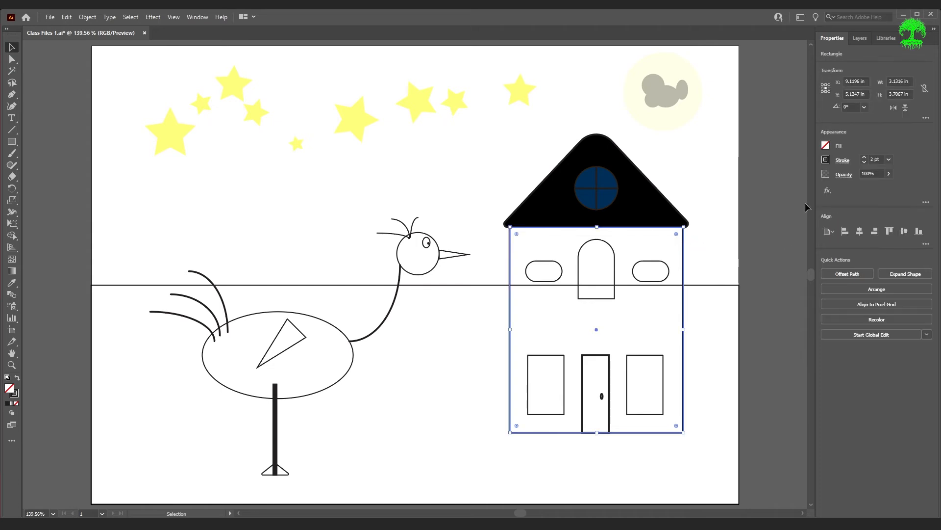
click(825, 145)
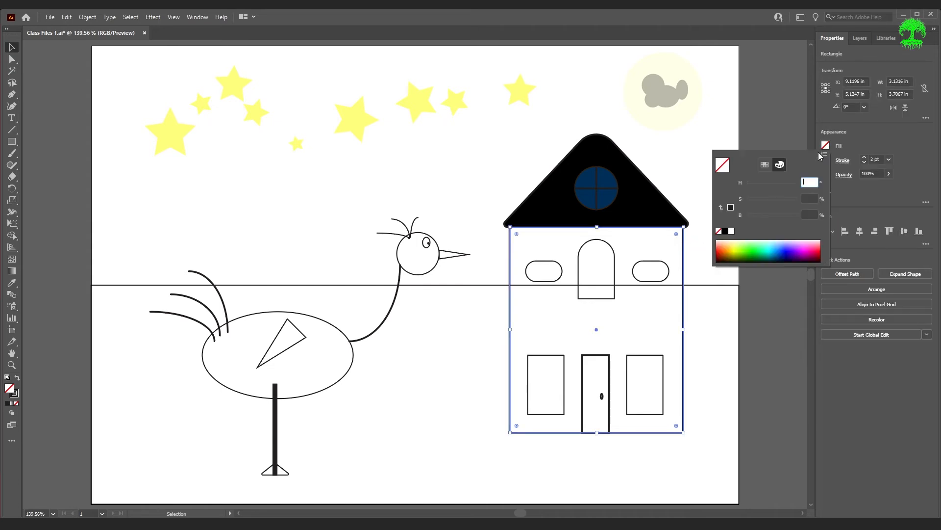
click(799, 252)
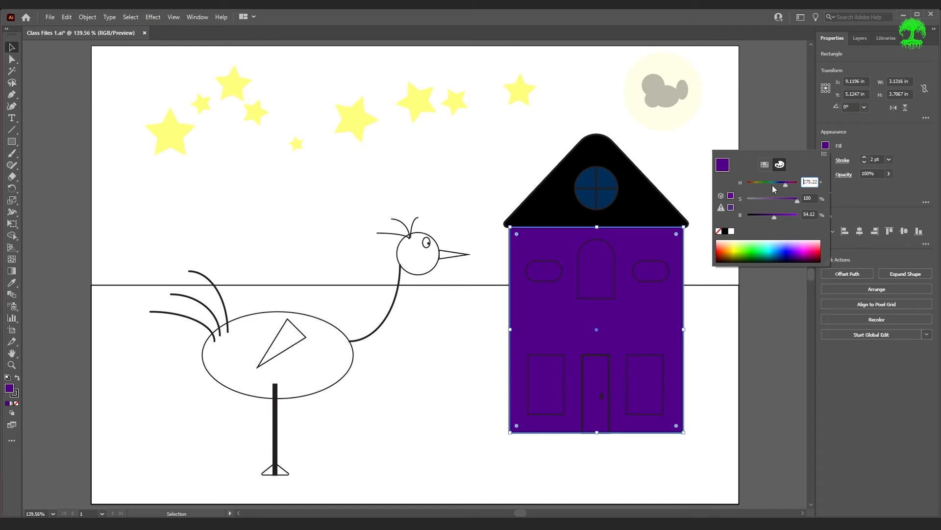
drag(775, 216, 763, 216)
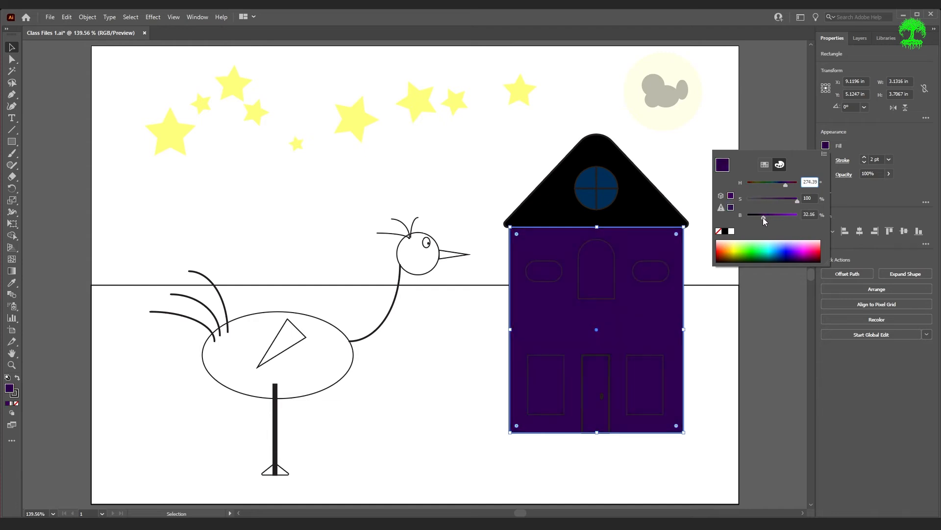
click(783, 344)
click(776, 340)
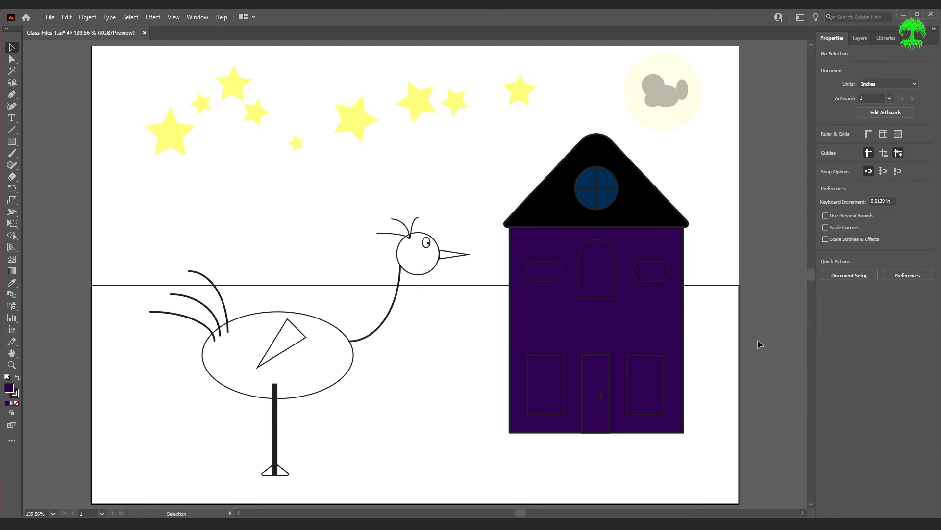
Select the two pill-shaped windows, the arched window and the two lower rectangular windows of the house together
click(656, 281)
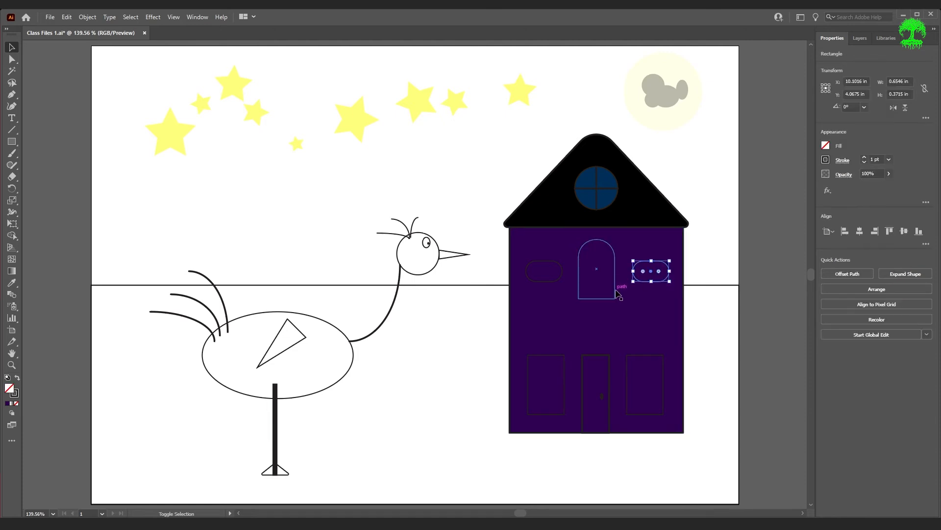
shift+click(600, 297)
shift+click(555, 283)
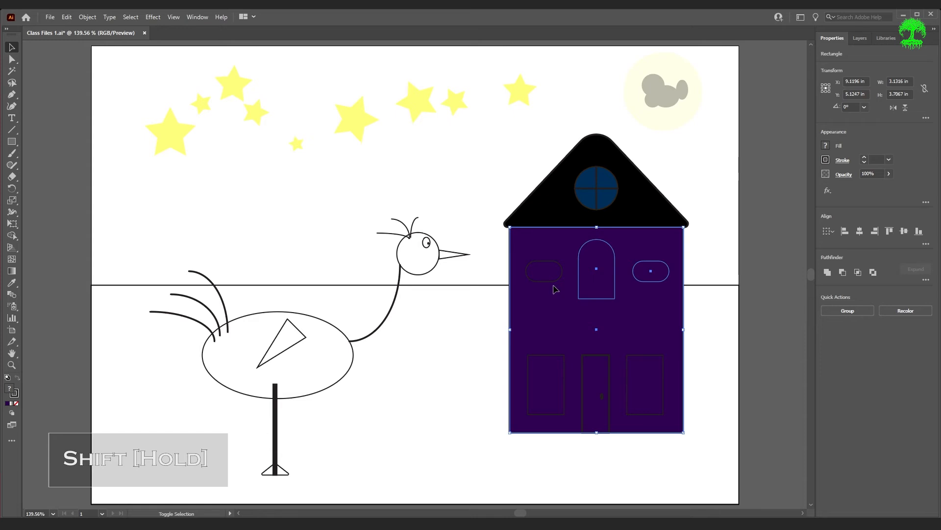
shift+click(549, 282)
shift+click(549, 280)
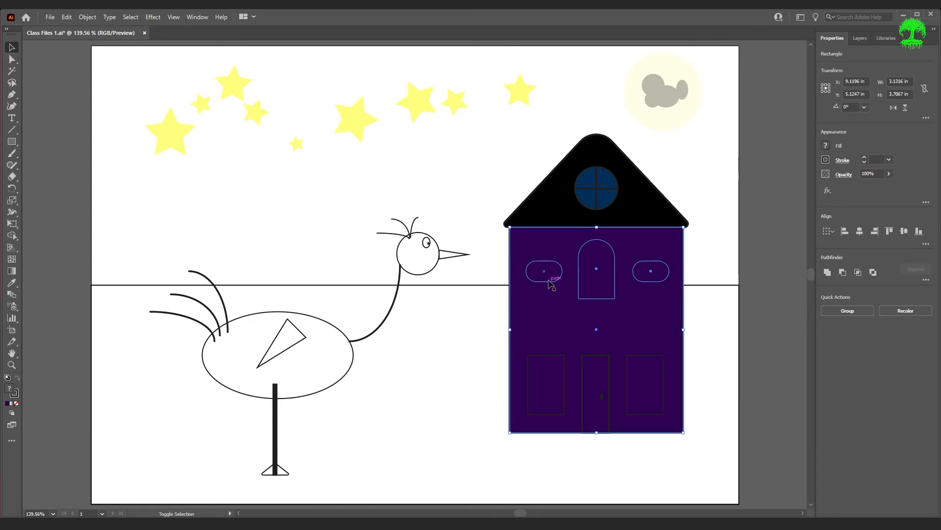
shift+click(562, 367)
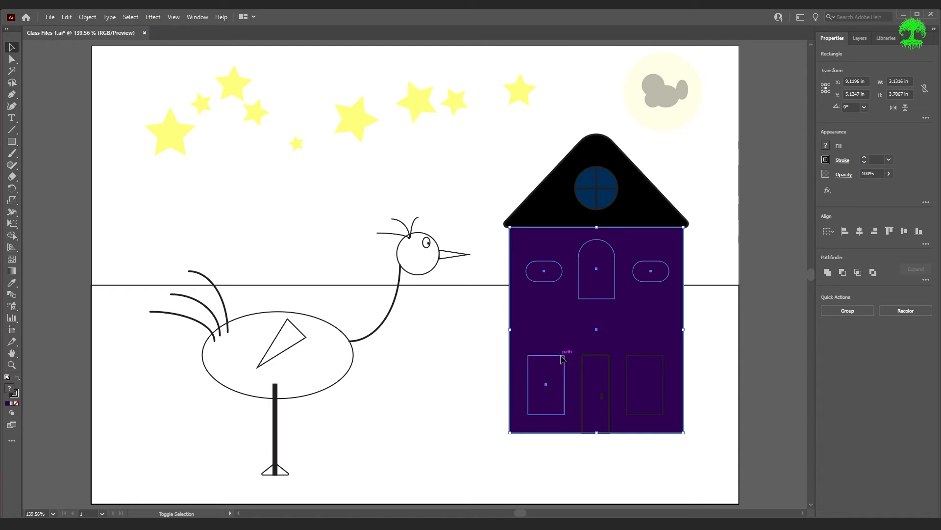
shift+click(645, 362)
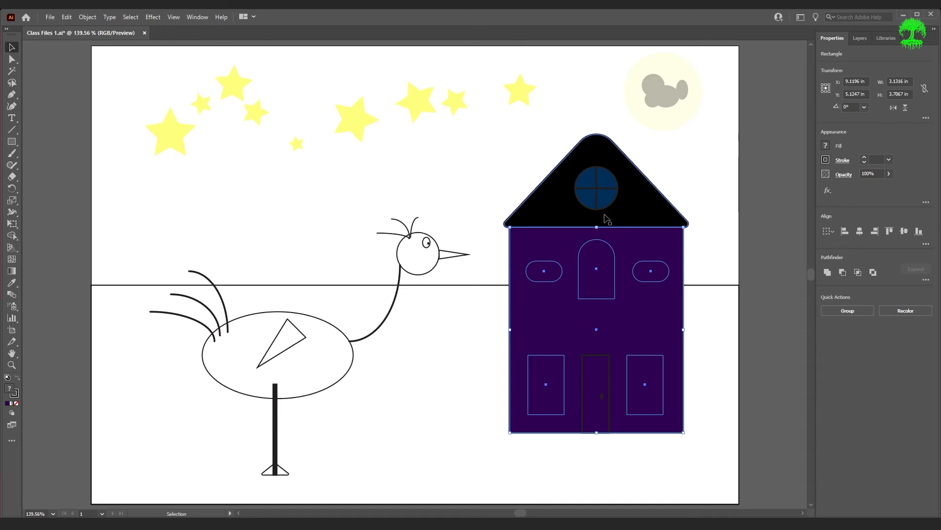
Try to copy the round window's colours onto the selected shapes with the Eyedropper, and undo it
key(i)
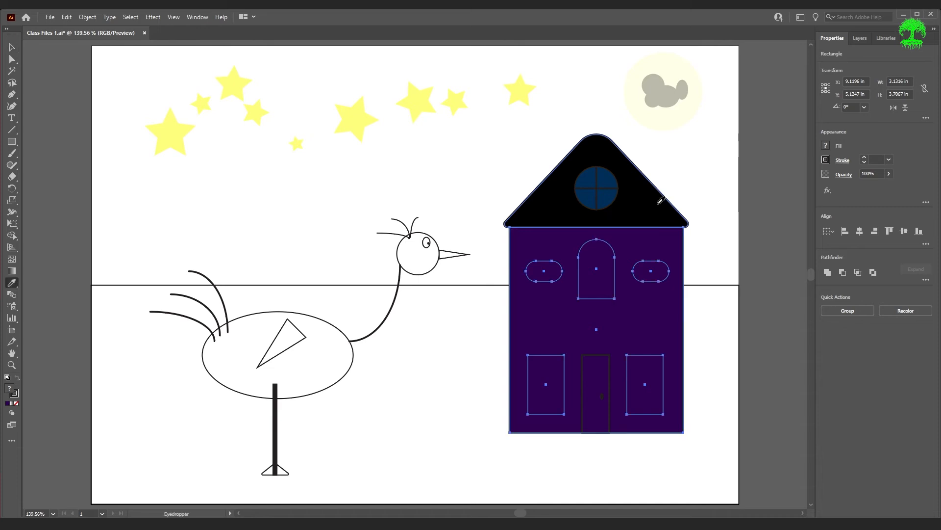
click(612, 193)
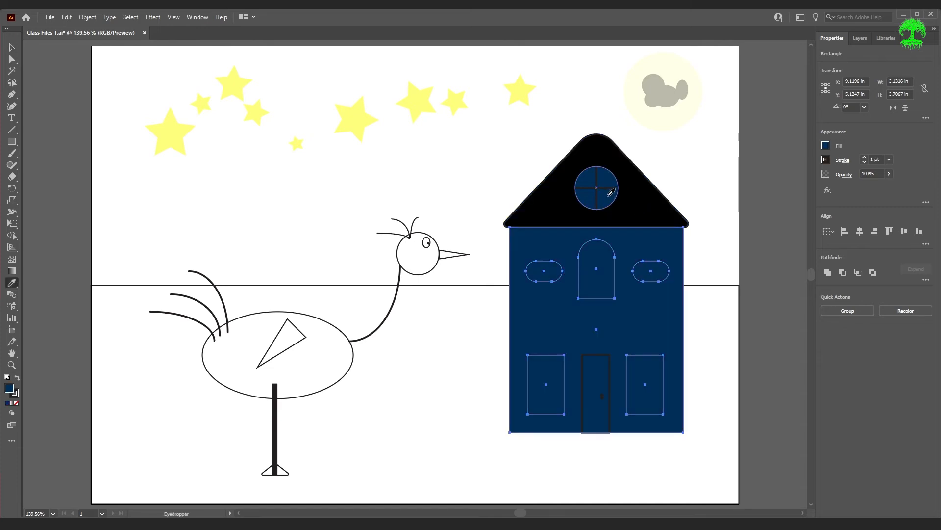
key(ctrl+z)
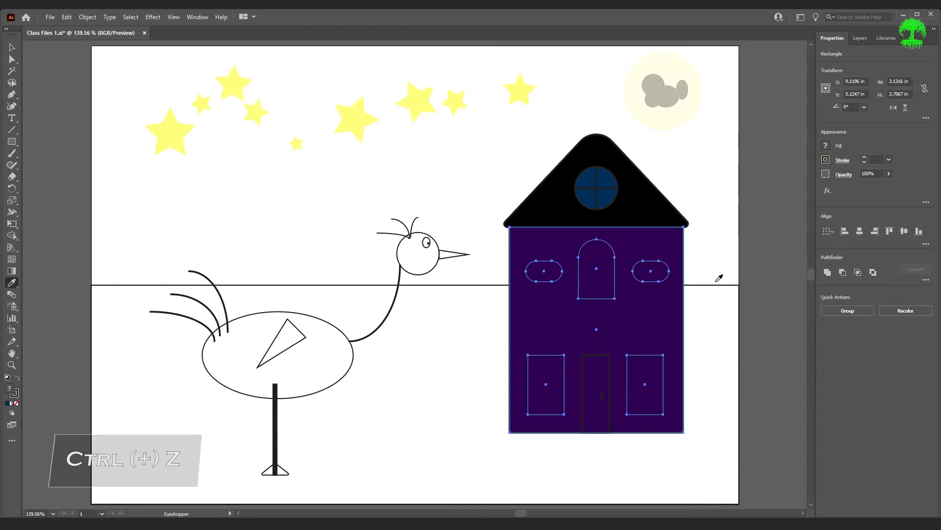
Drop the house body from the selection and copy the round window's fill and stroke onto the five windows with the Eyedropper
ctrl+shift+click(675, 329)
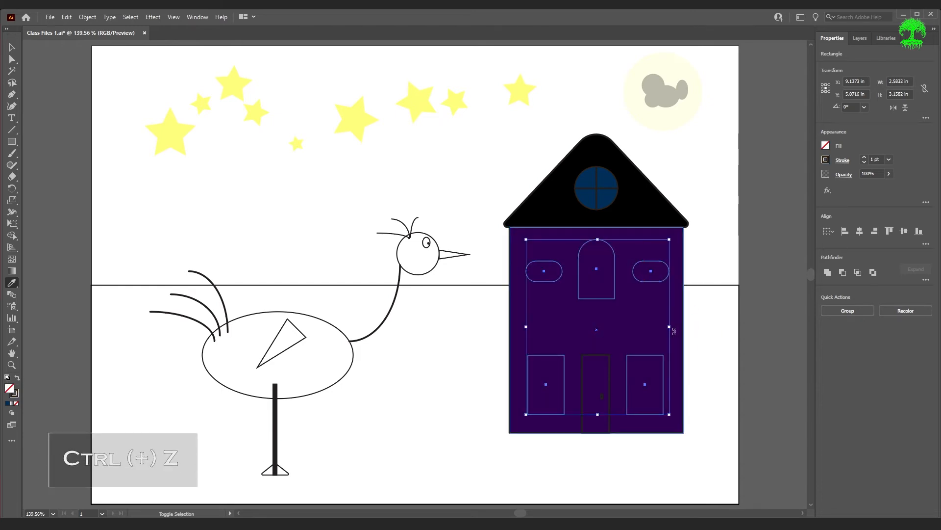
ctrl+shift+click(738, 321)
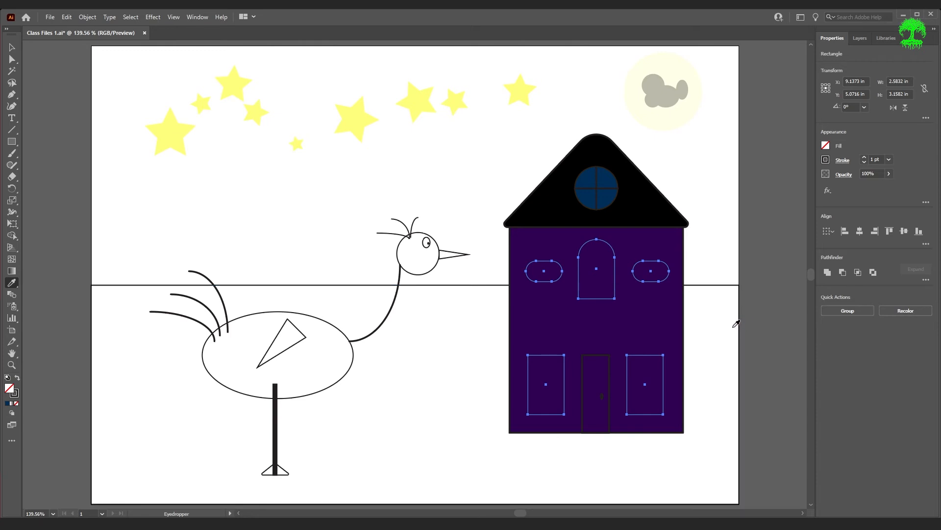
ctrl+shift+click(616, 194)
click(615, 194)
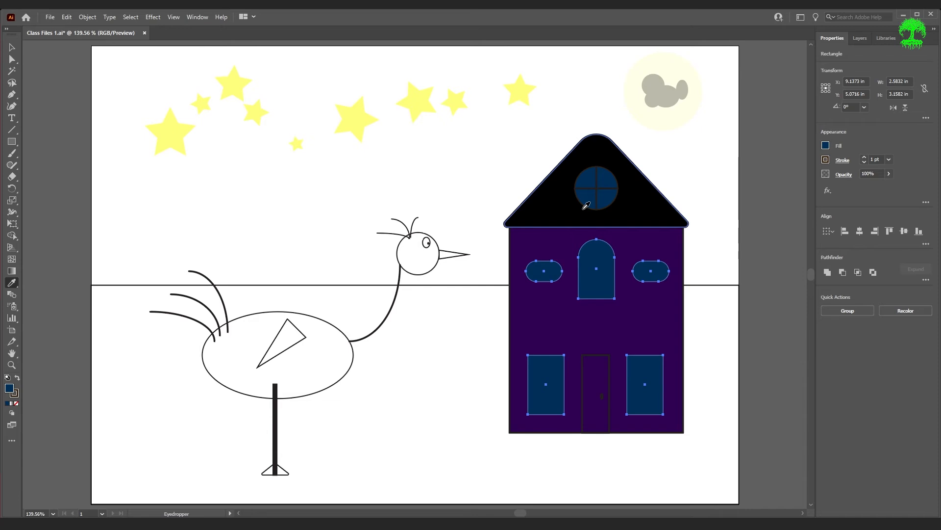
key(v)
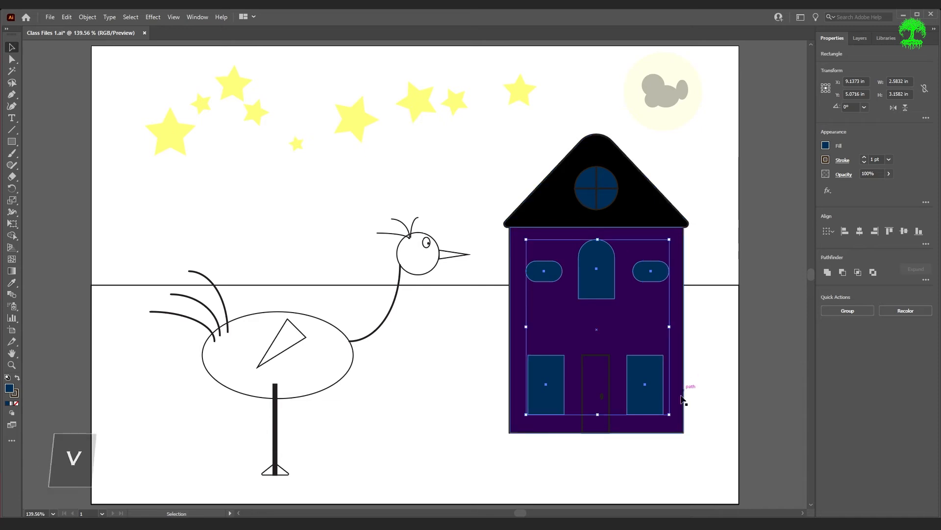
Fill the front door with the darkest brown swatch, lower the colour's brightness, and deselect the door
click(610, 386)
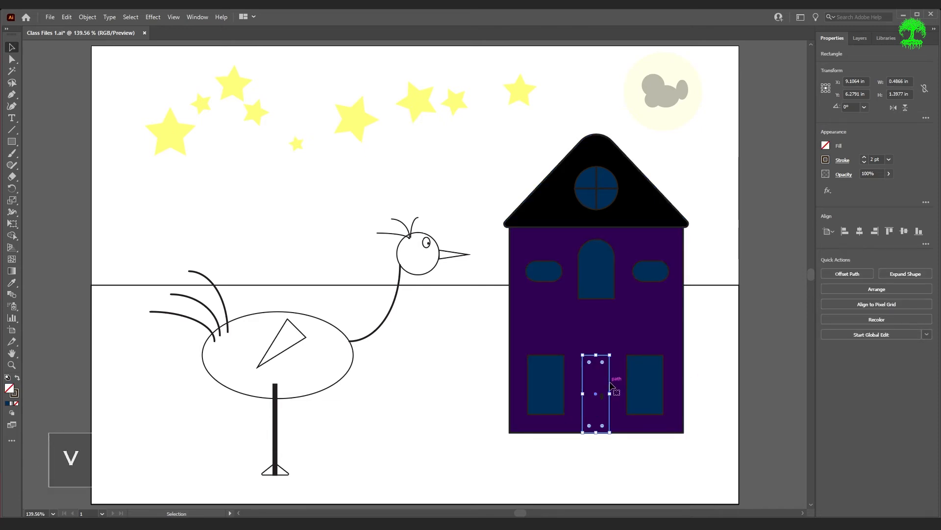
click(827, 145)
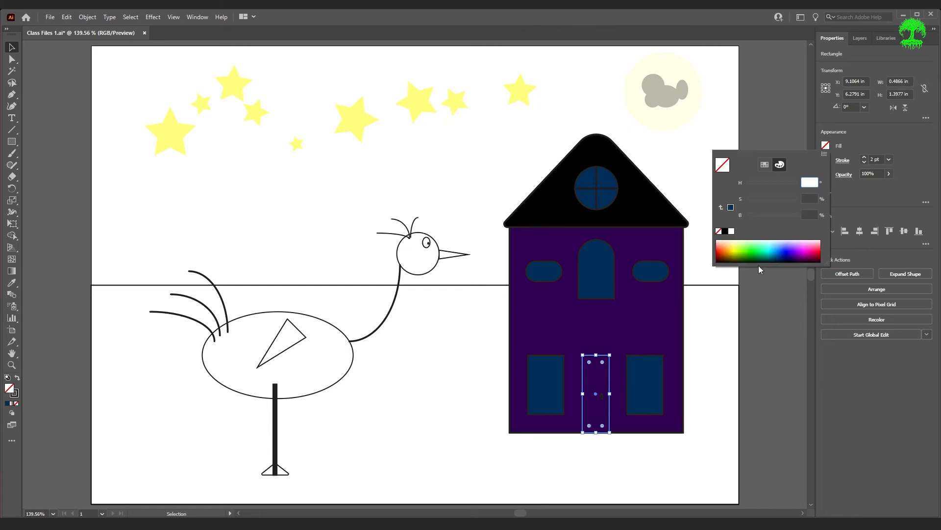
click(765, 165)
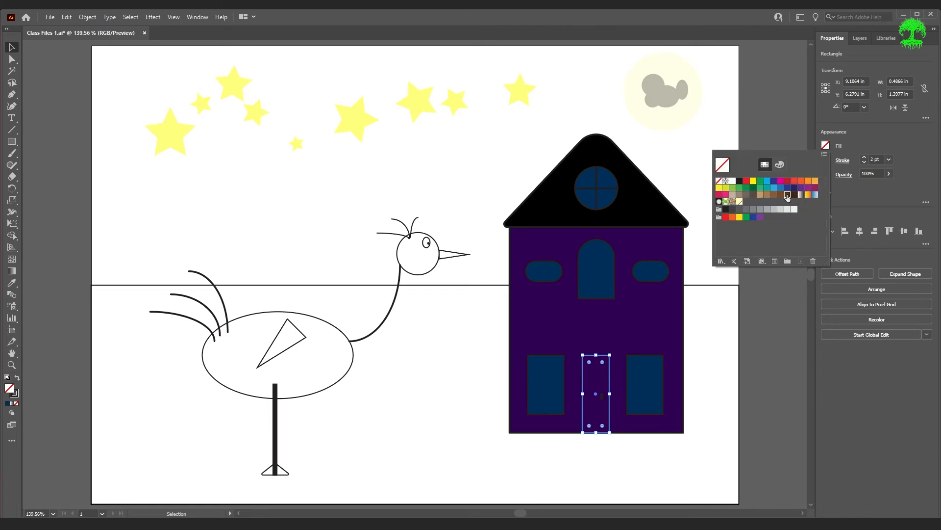
click(795, 195)
click(780, 165)
drag(766, 217, 756, 214)
click(790, 325)
click(781, 340)
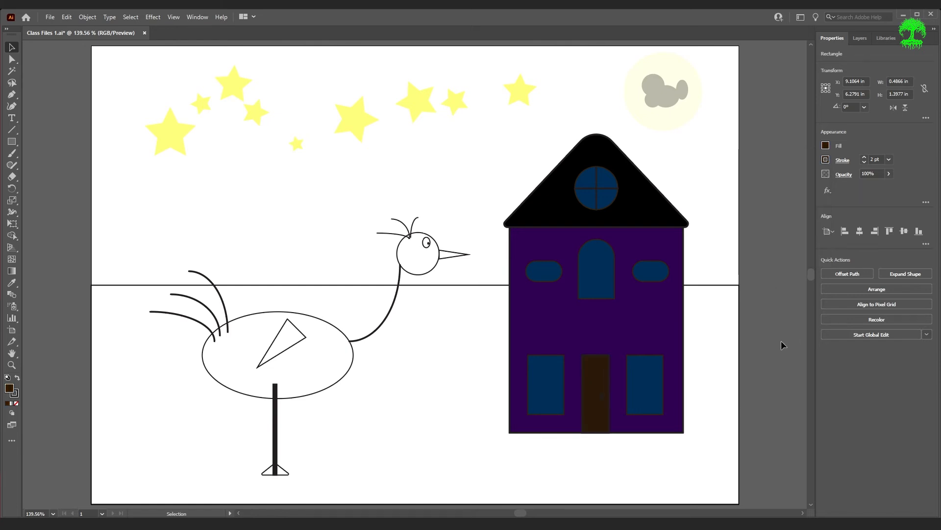
Fill the small doorknob ellipse on the front door with black, and deselect it
click(602, 396)
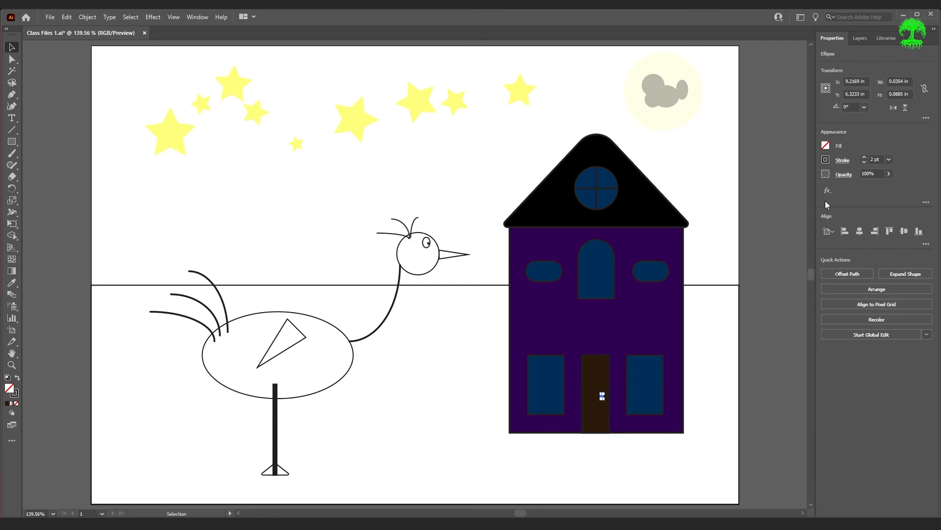
click(826, 146)
click(725, 234)
click(791, 421)
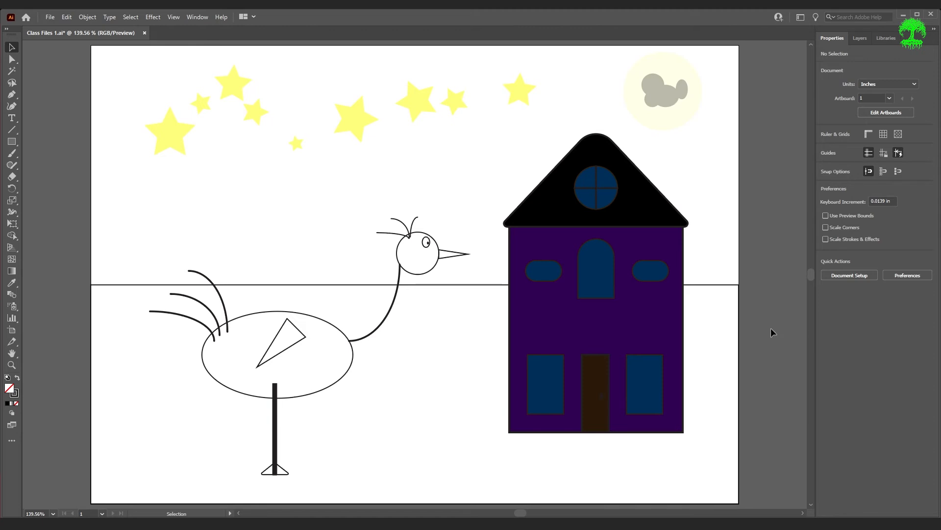
Fill the large ground rectangle with green at about 135° hue and 100% saturation, and darken it to a very low brightness
click(736, 353)
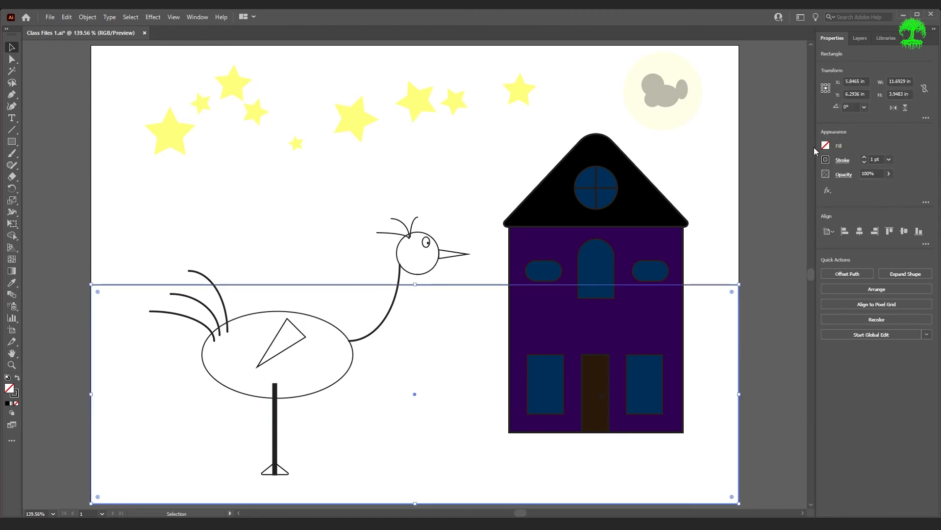
click(826, 146)
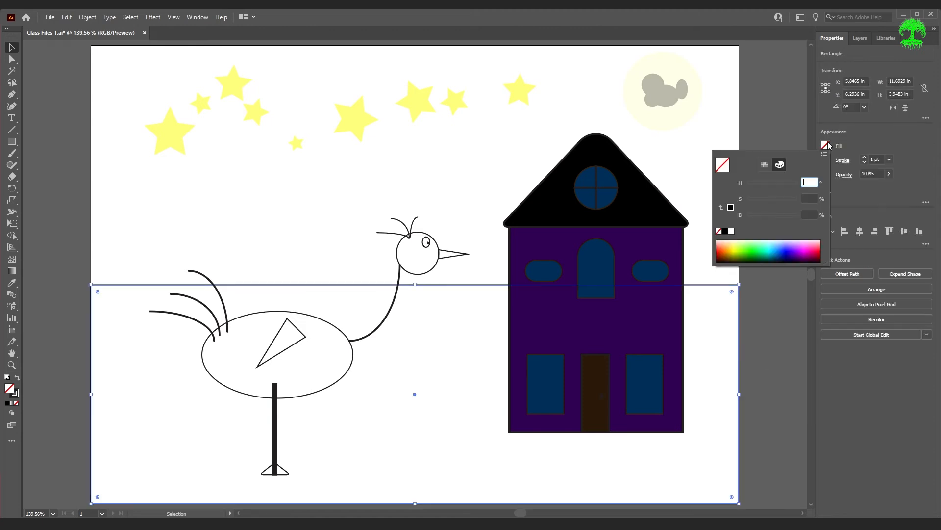
click(753, 245)
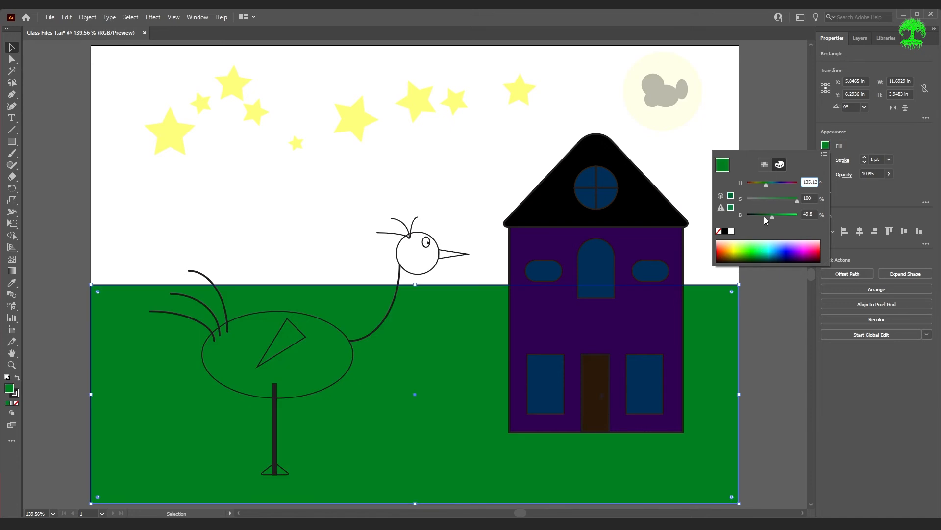
drag(772, 216, 755, 216)
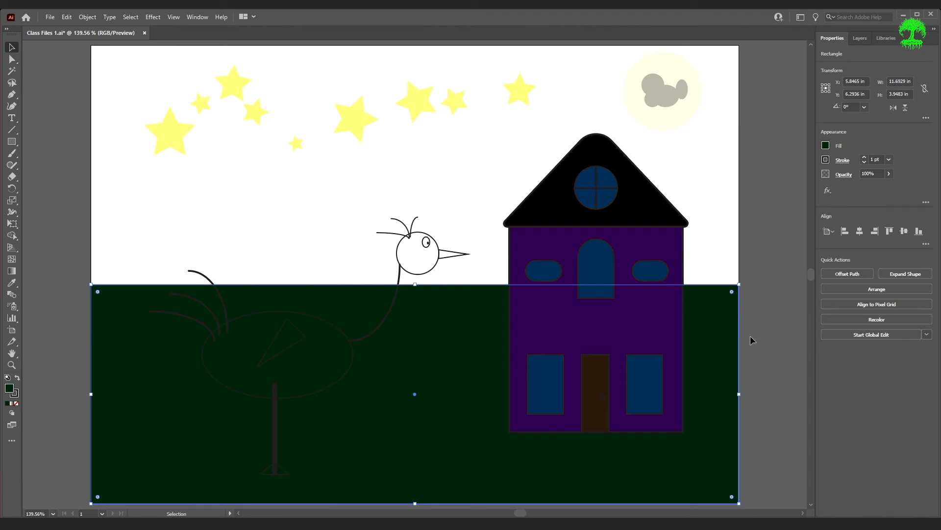
Bring the ground rectangle to the front, send it to the back behind the bird and house, and deselect it
click(896, 289)
click(894, 294)
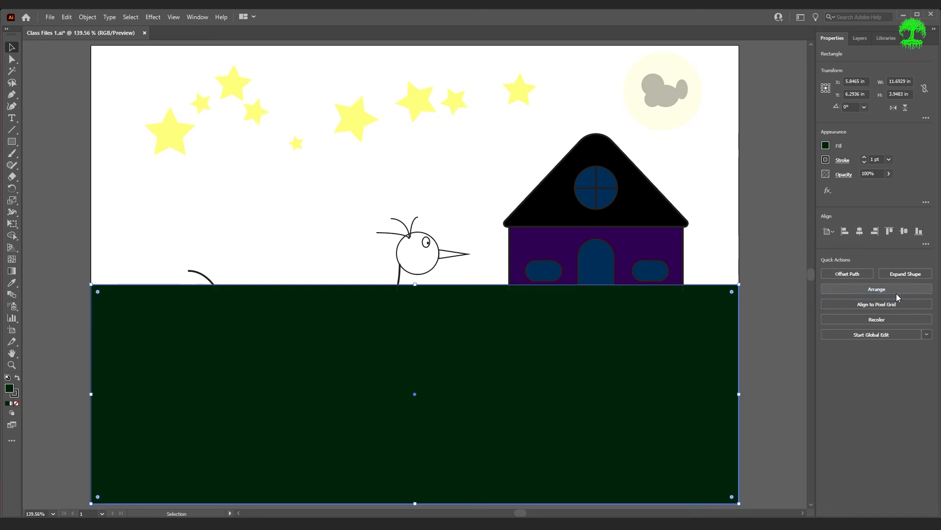
click(890, 289)
click(854, 328)
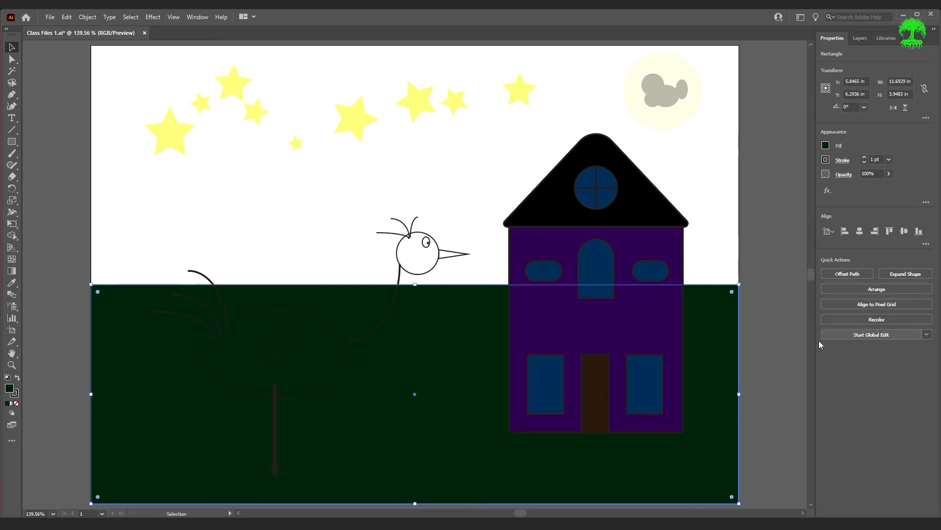
click(783, 439)
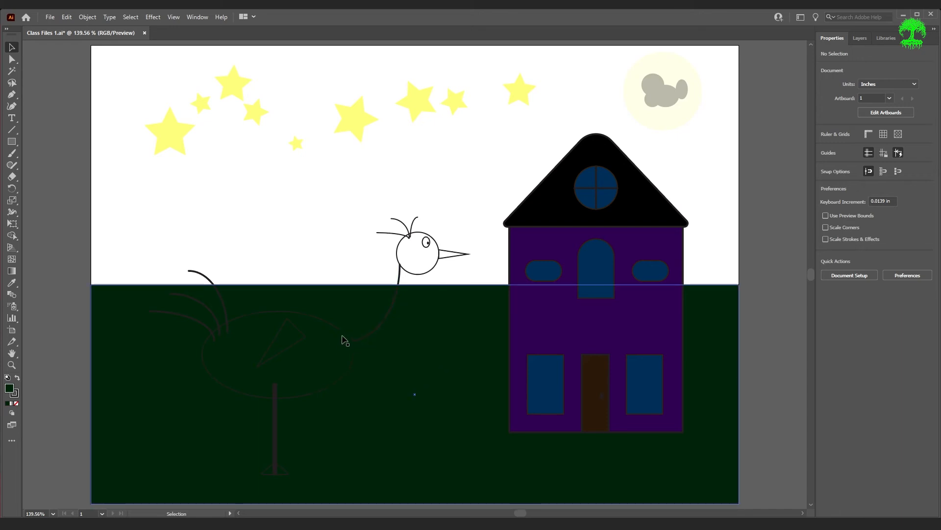
Fill the bird's body ellipse with a medium grey swatch
click(347, 338)
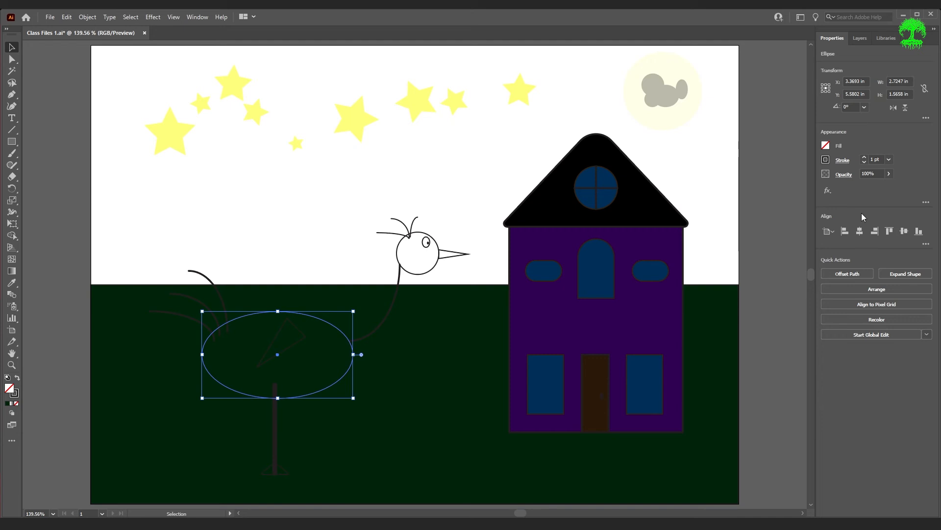
click(825, 156)
click(764, 166)
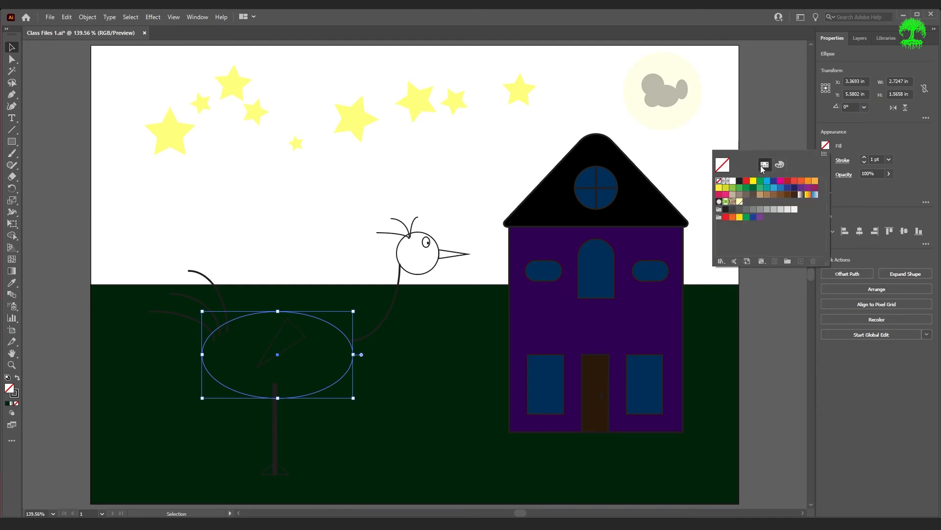
click(746, 210)
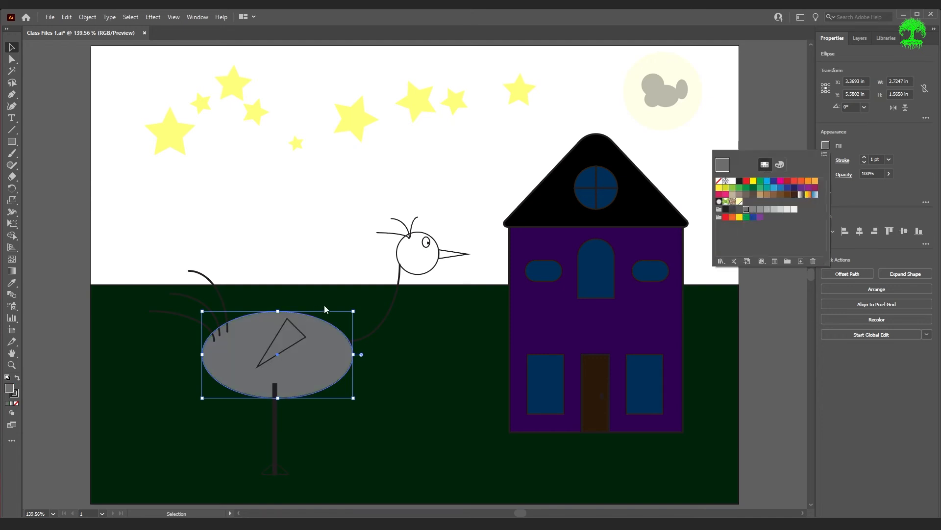
Fill the bird's head circle with the same medium grey swatch as the body
click(420, 270)
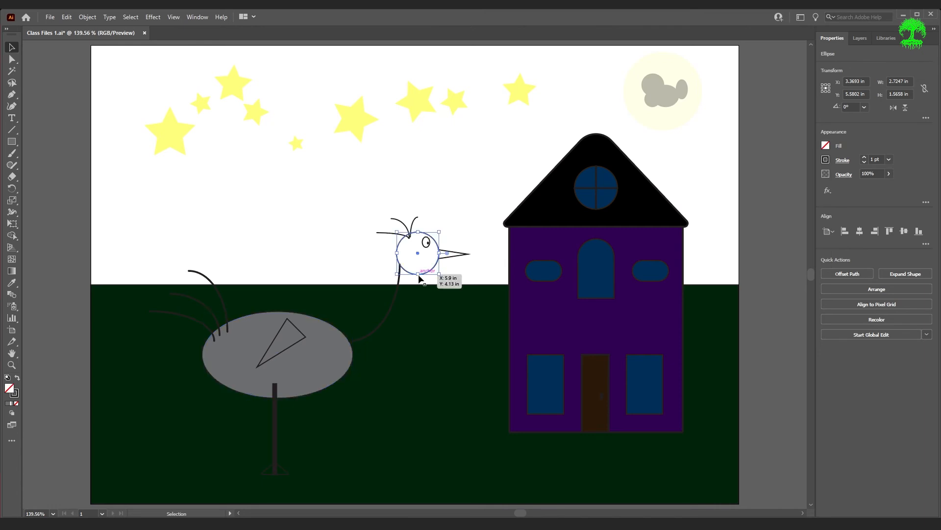
click(827, 161)
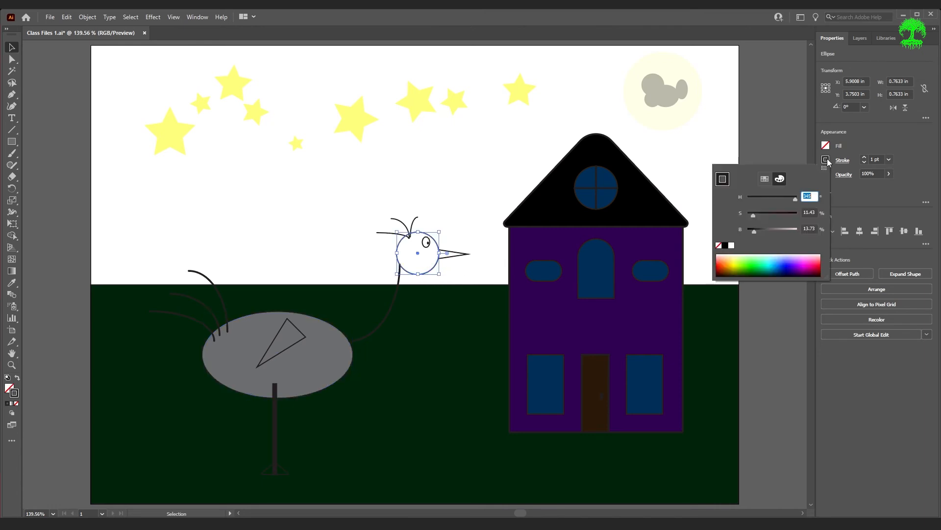
click(766, 179)
click(869, 145)
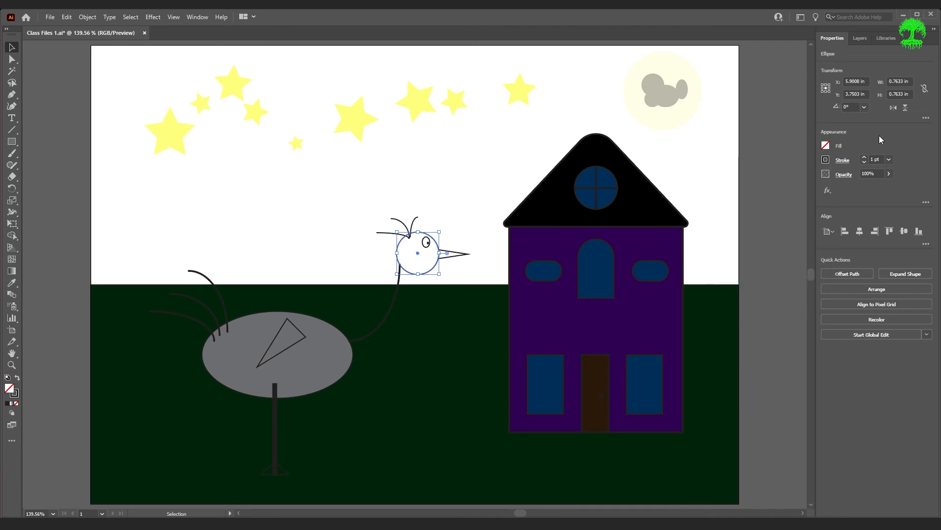
click(825, 146)
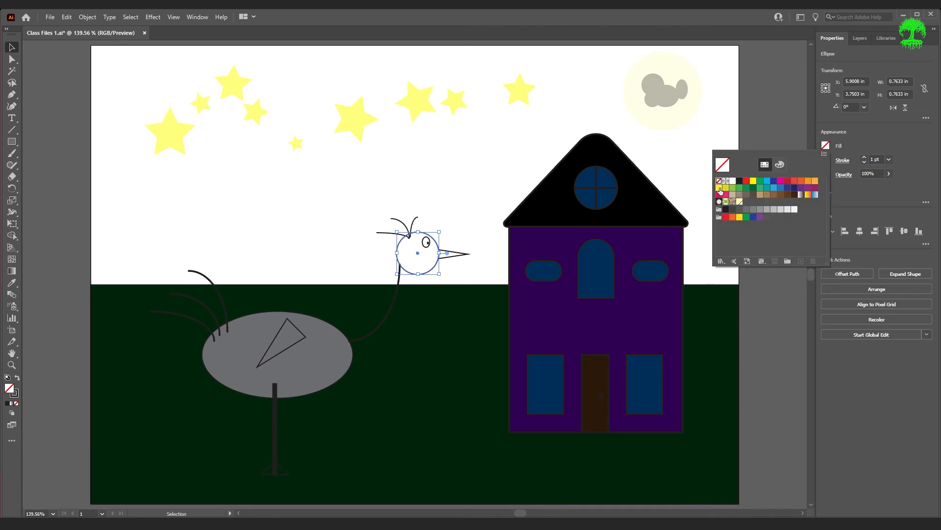
click(746, 210)
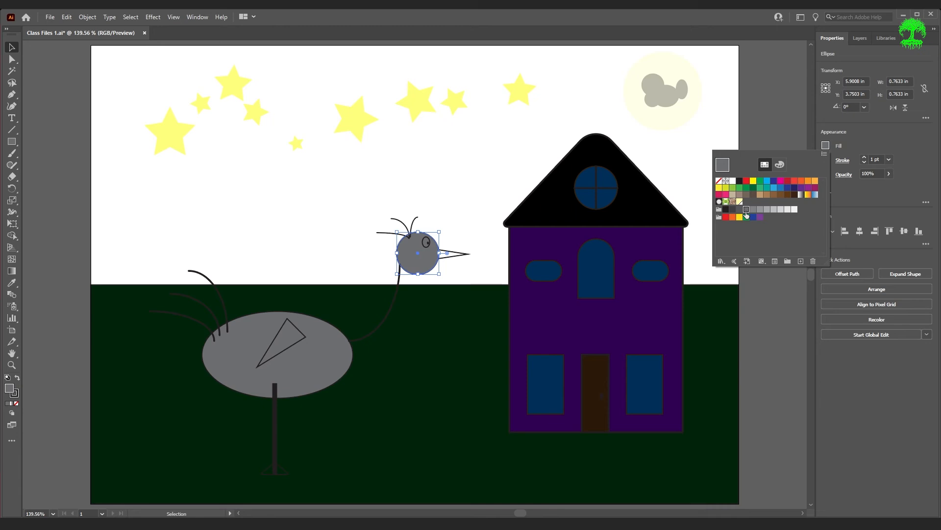
click(923, 194)
Try removing the stroke from the bird's head, and undo the stroke change
click(826, 160)
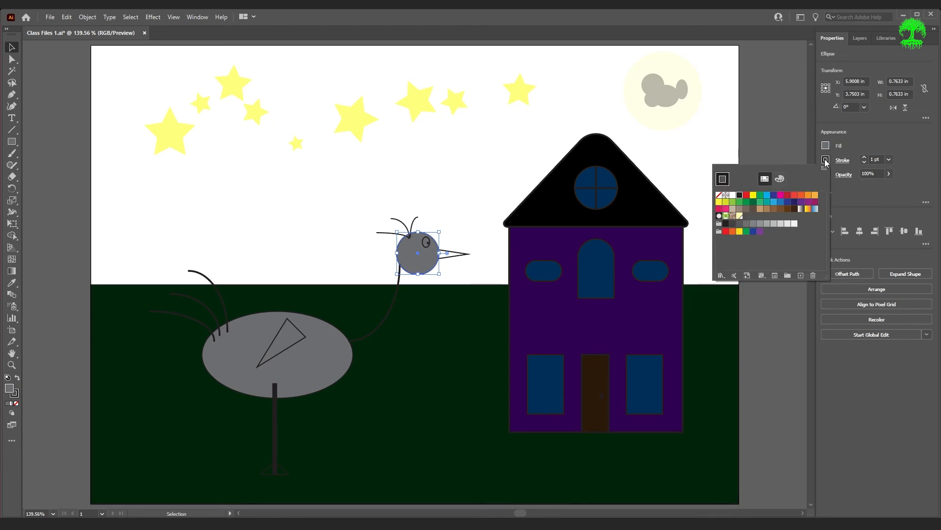
click(719, 195)
key(Escape)
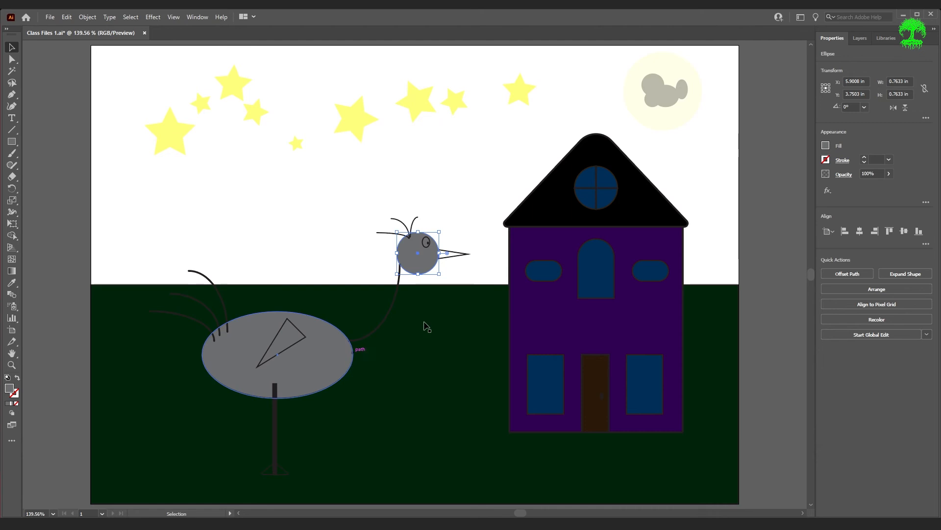
click(826, 160)
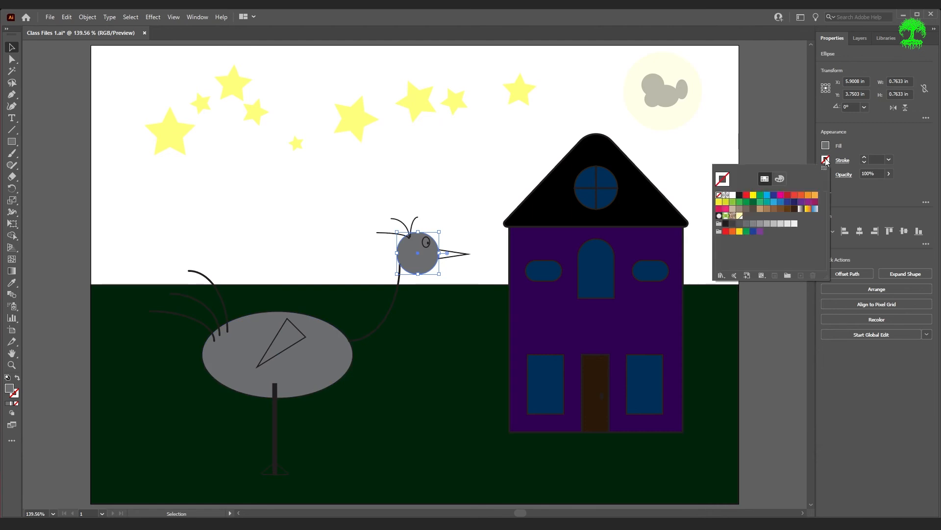
click(349, 357)
double_click(349, 357)
key(ctrl+z)
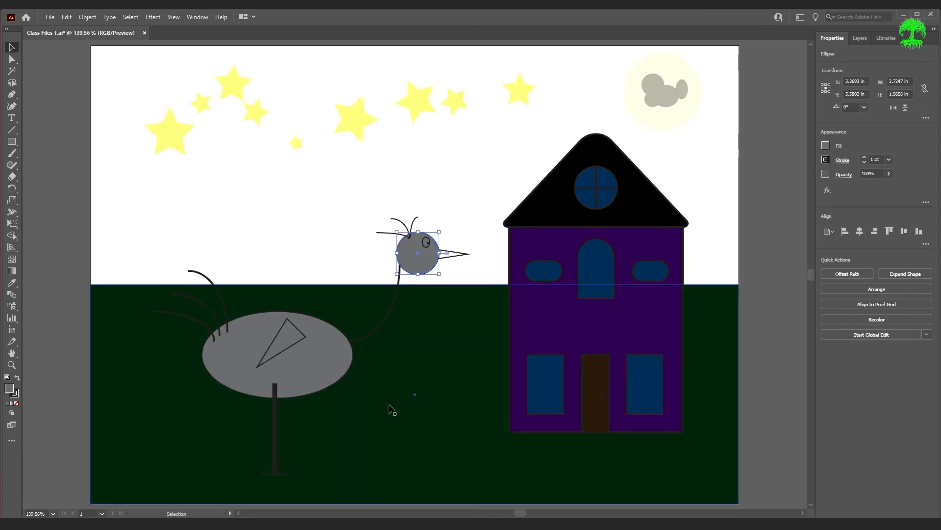
Select the bird's body ellipse and set its stroke to none
click(336, 351)
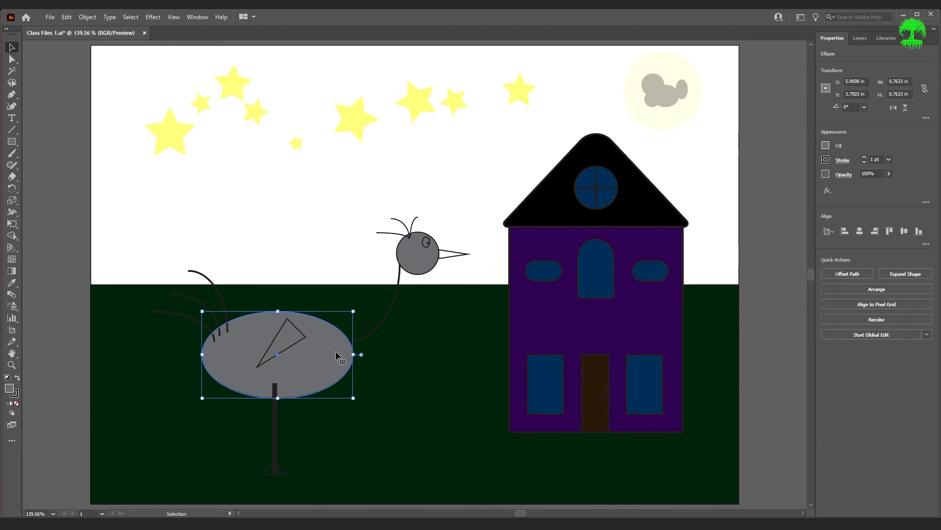
click(827, 161)
click(722, 179)
key(Escape)
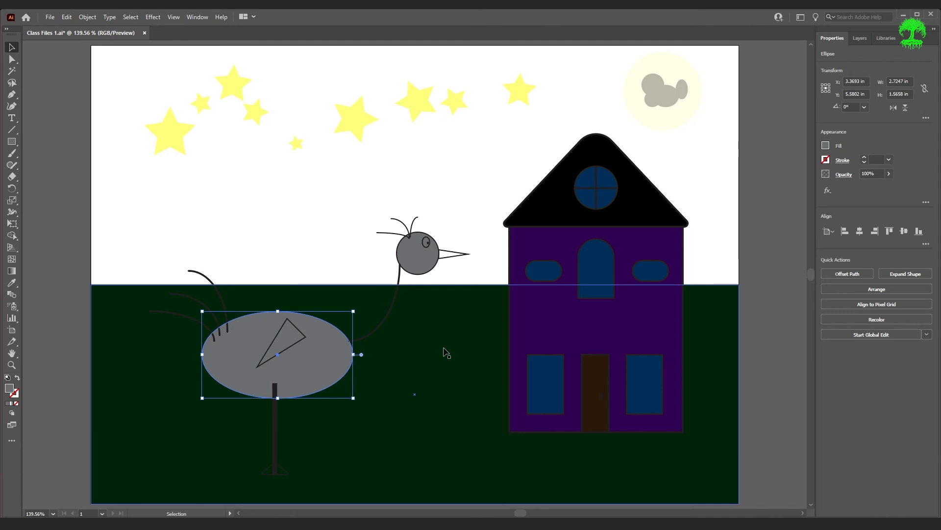
Isolate the bird's body ellipse, try moving it towards the house, undo the move, and exit isolation mode
double_click(311, 358)
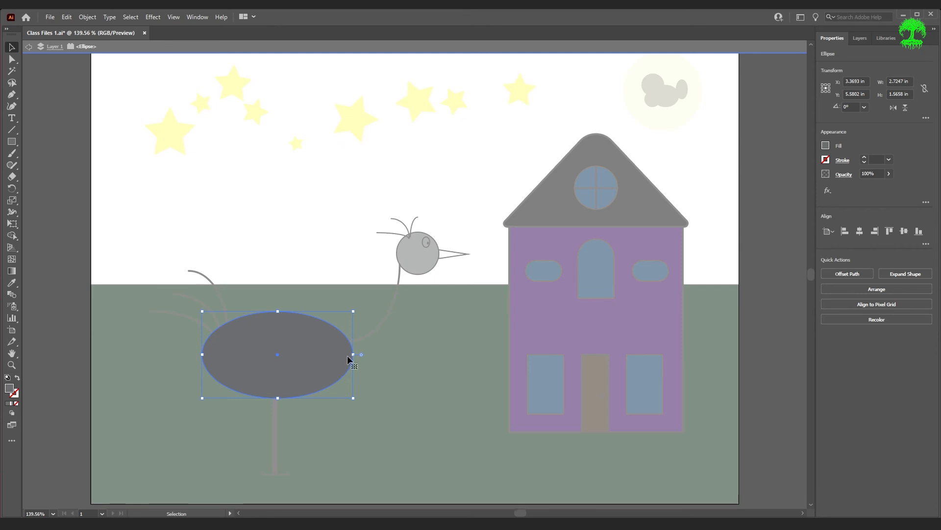
click(387, 357)
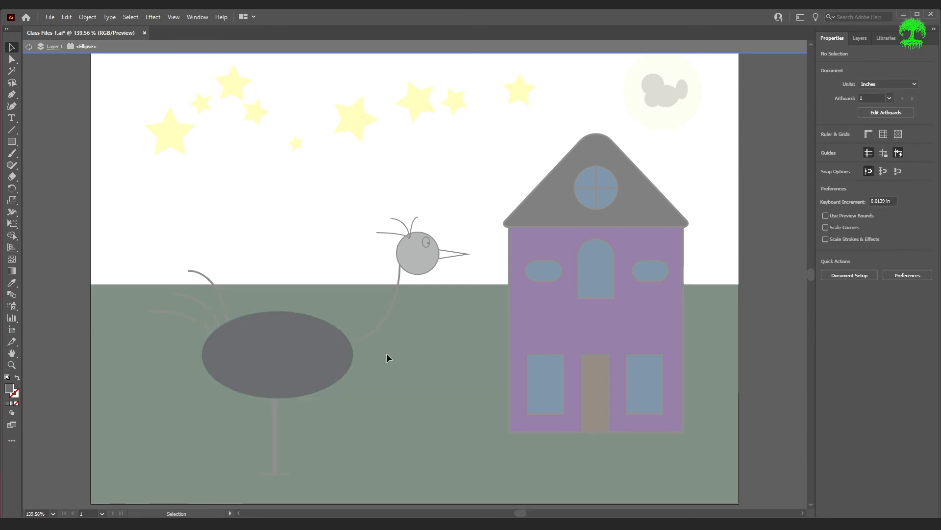
drag(301, 367, 540, 271)
key(ctrl+z)
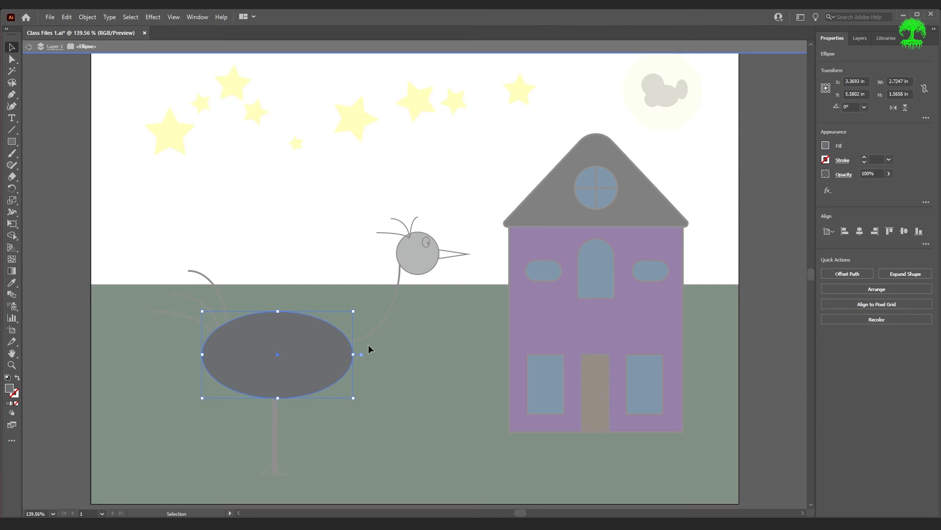
click(457, 265)
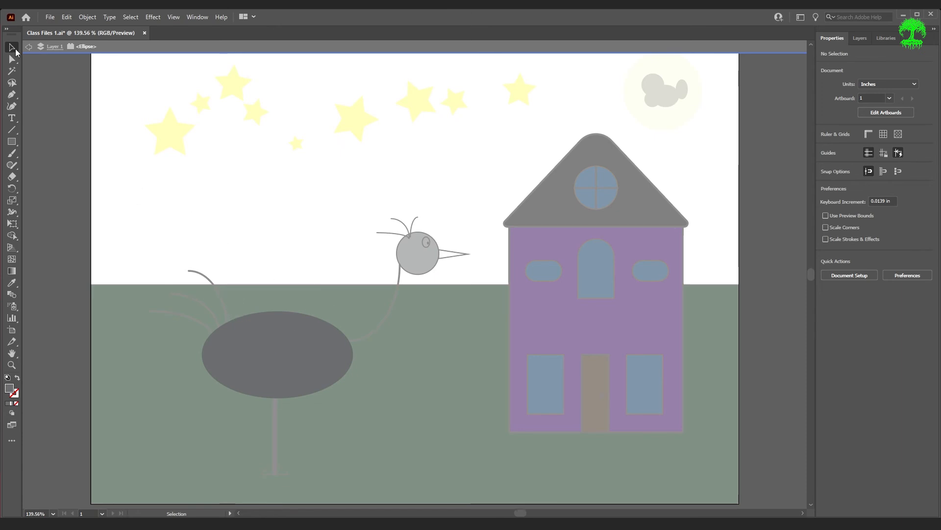
key(Escape)
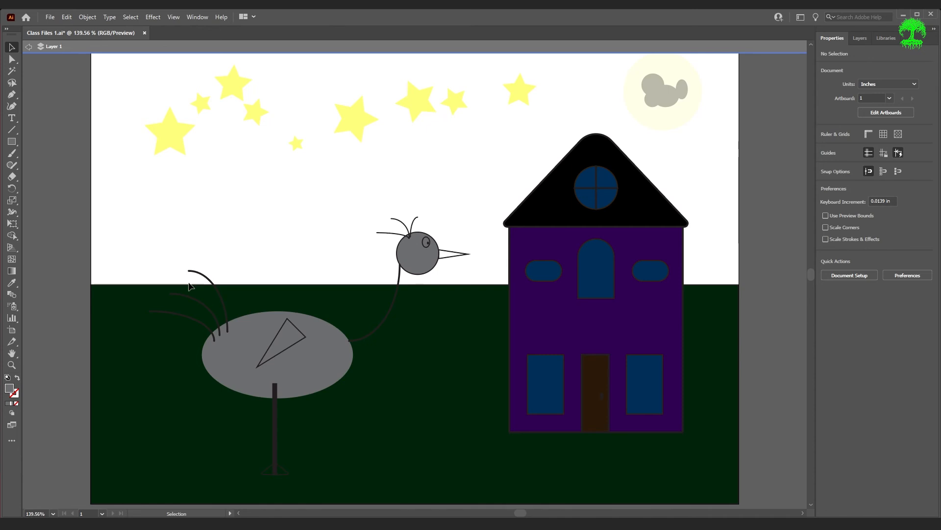
double_click(321, 349)
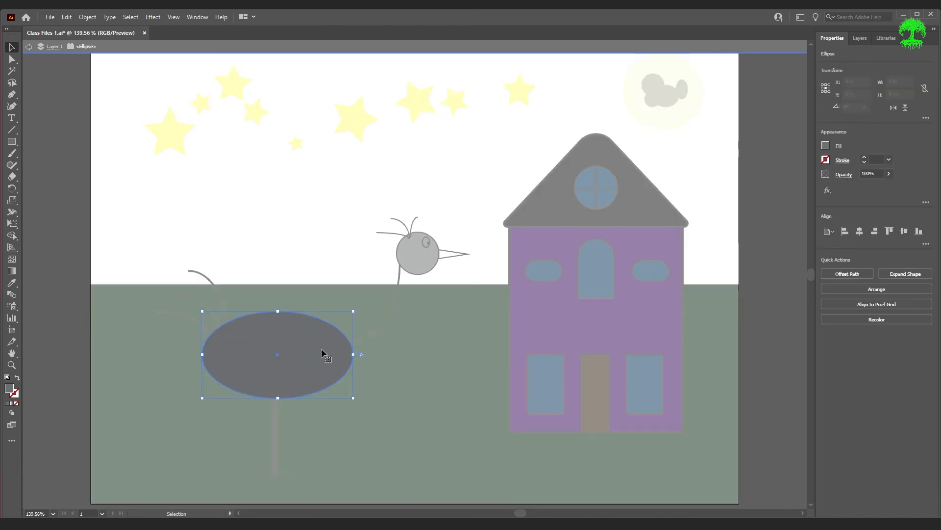
key(Escape)
Select the bird's head circle and set its stroke to none
click(417, 253)
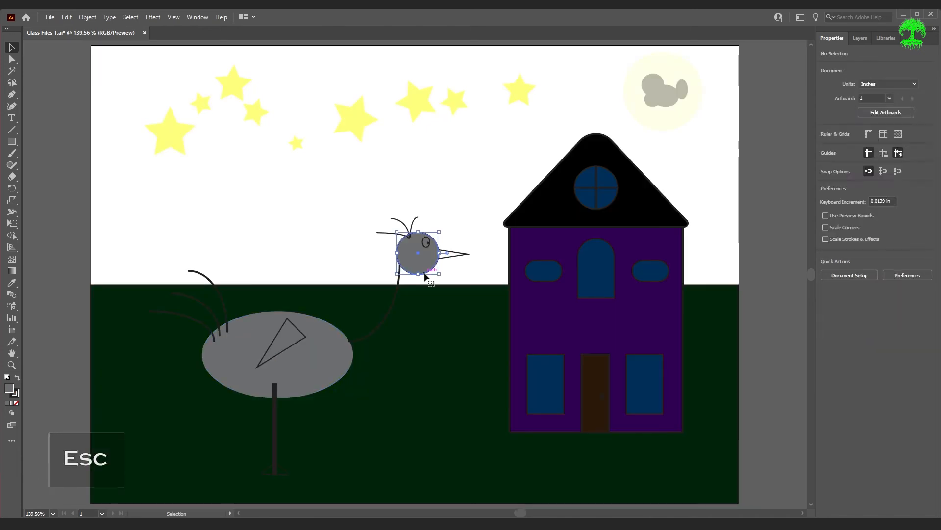
click(826, 160)
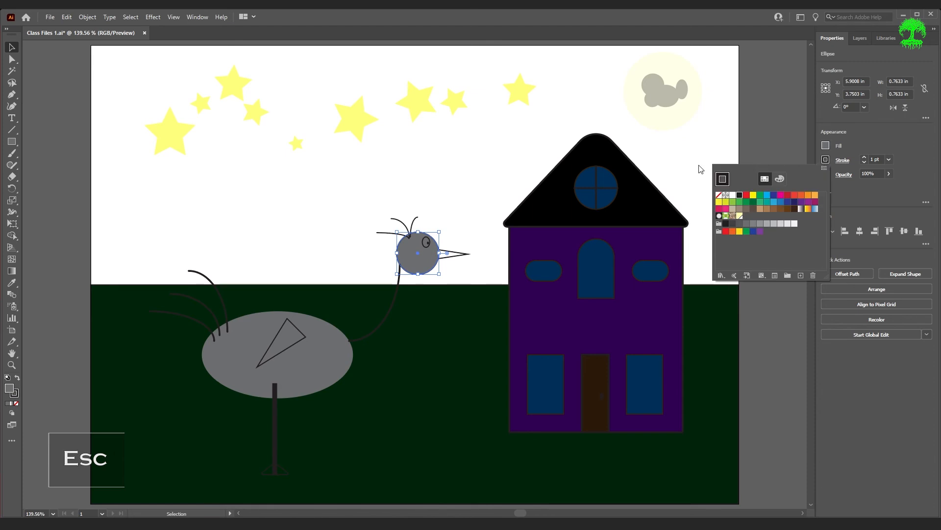
click(719, 195)
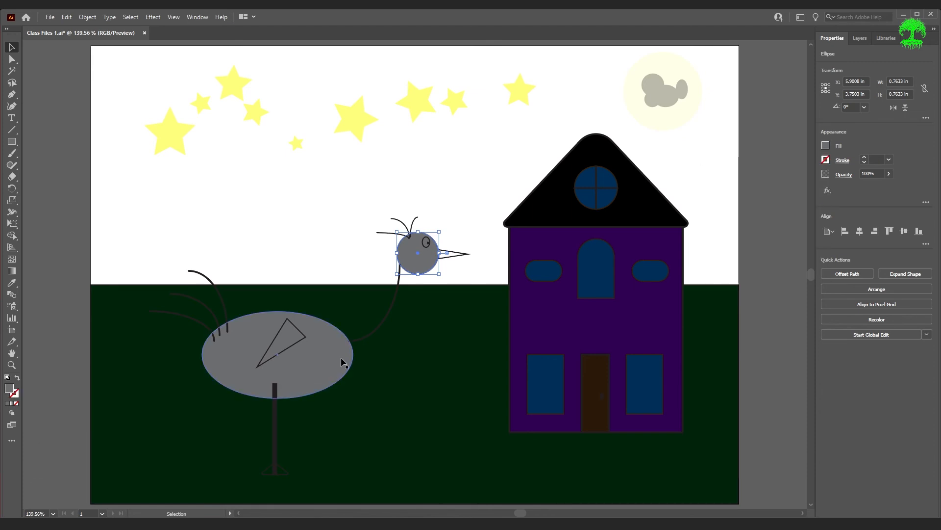
Fill the bird's triangular wing with dark grey and set its stroke to none
click(298, 339)
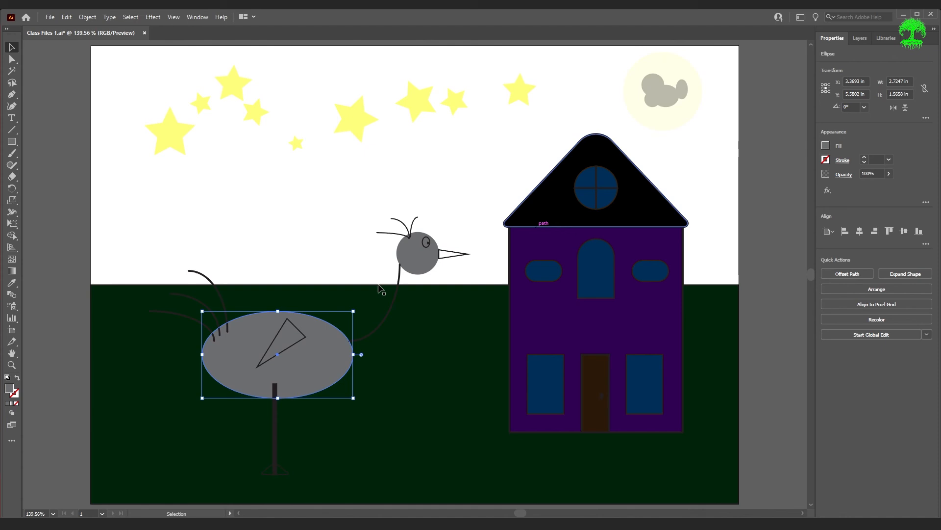
click(298, 340)
click(826, 145)
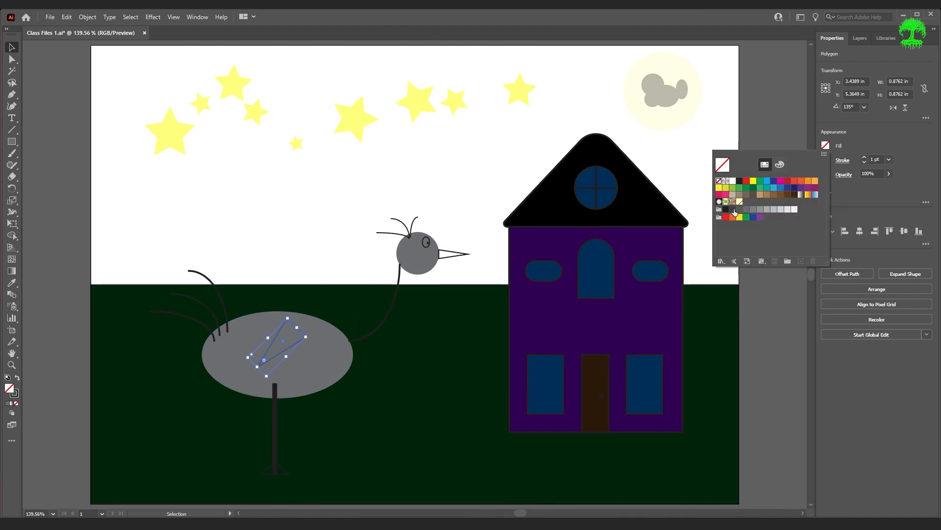
click(734, 209)
key(Escape)
click(825, 160)
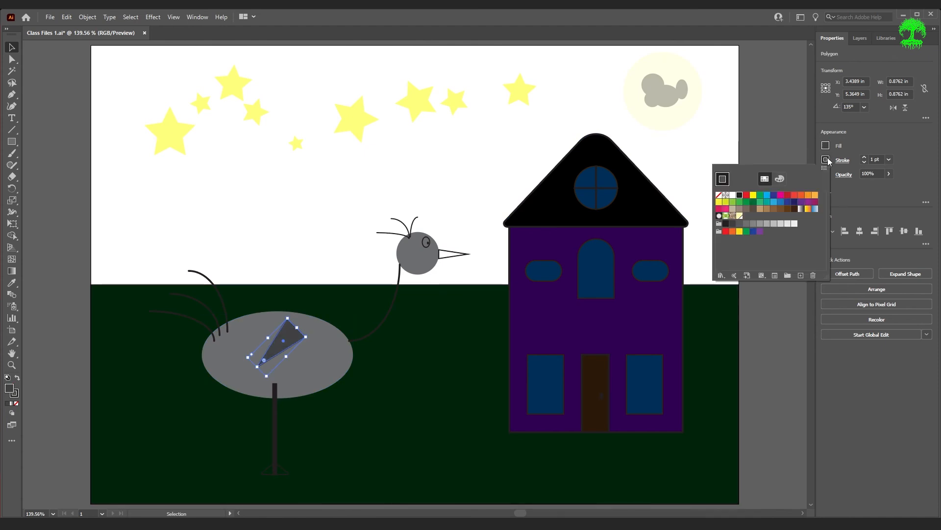
click(719, 194)
key(Escape)
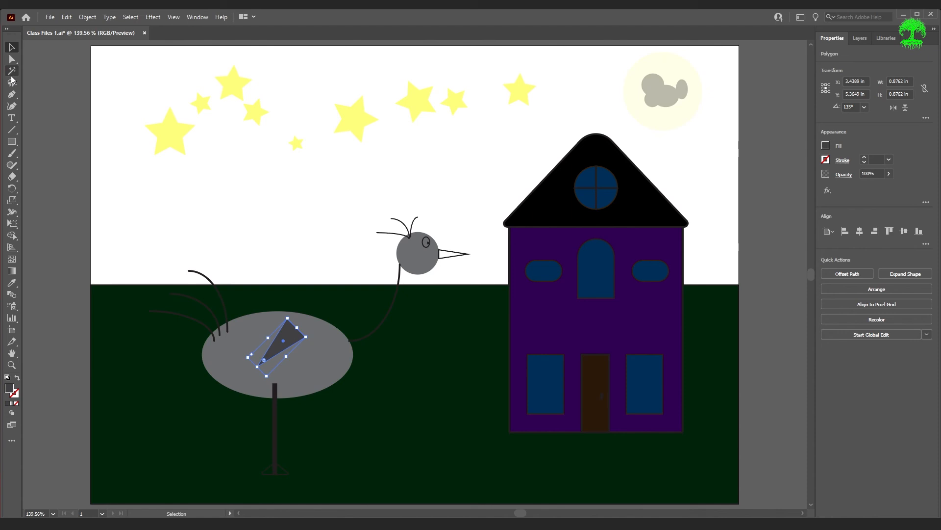
Draw a rectangle covering the whole artboard, 11.6929 by 8.2677 in, and send it to the back
click(11, 142)
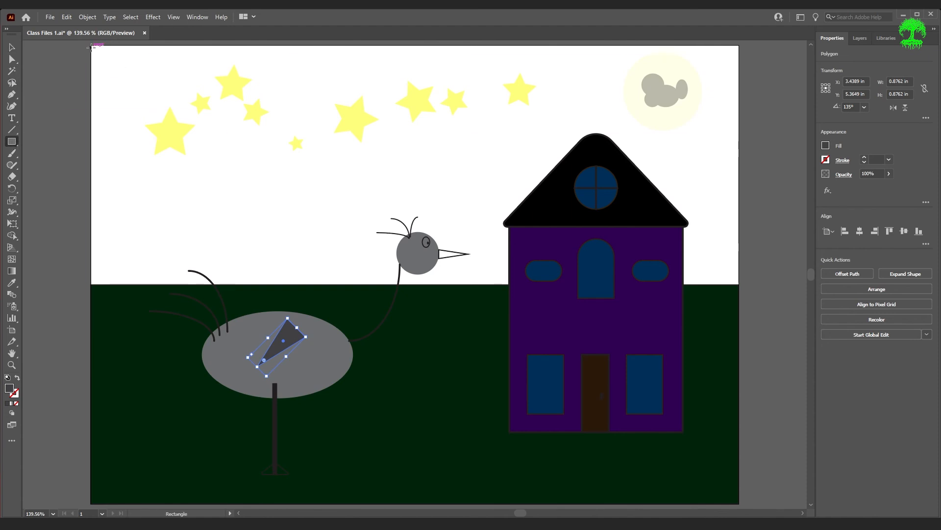
drag(91, 46, 740, 238)
scroll(745, 240, up, 4)
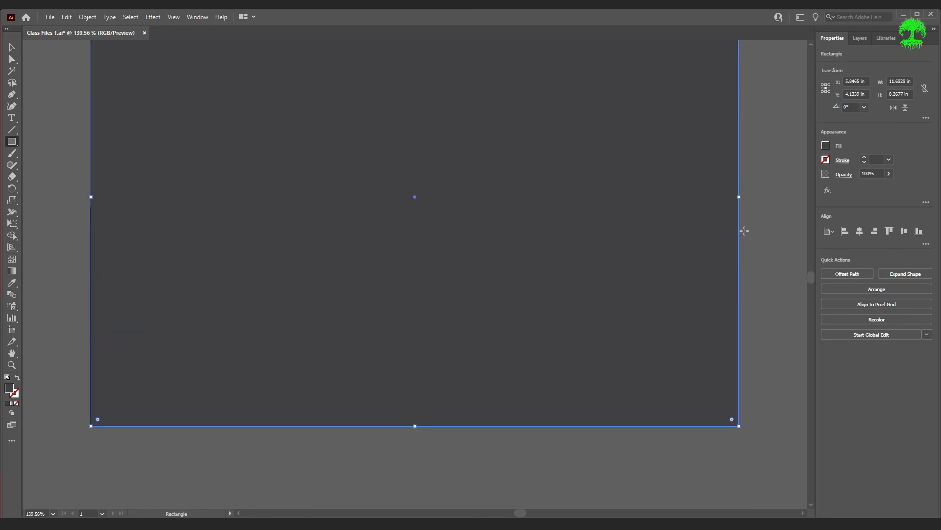
scroll(744, 232, up, 3)
click(883, 292)
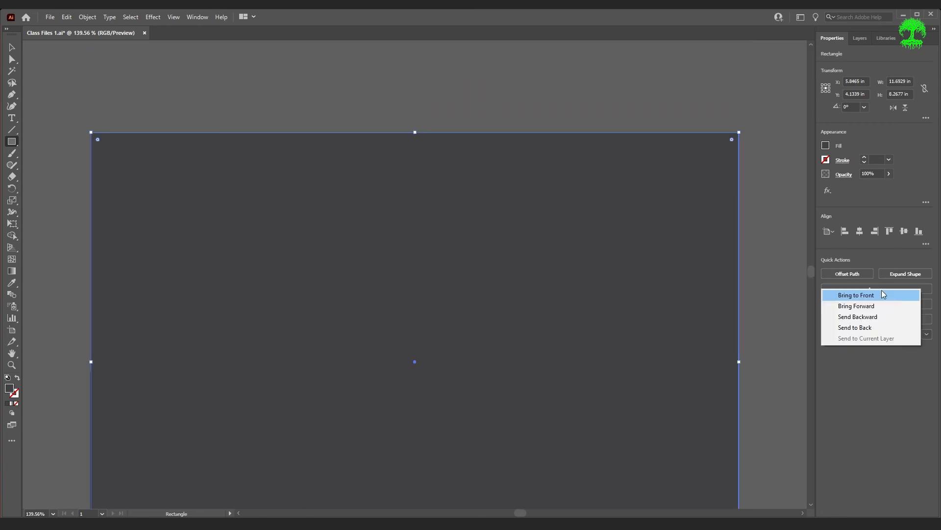
click(881, 327)
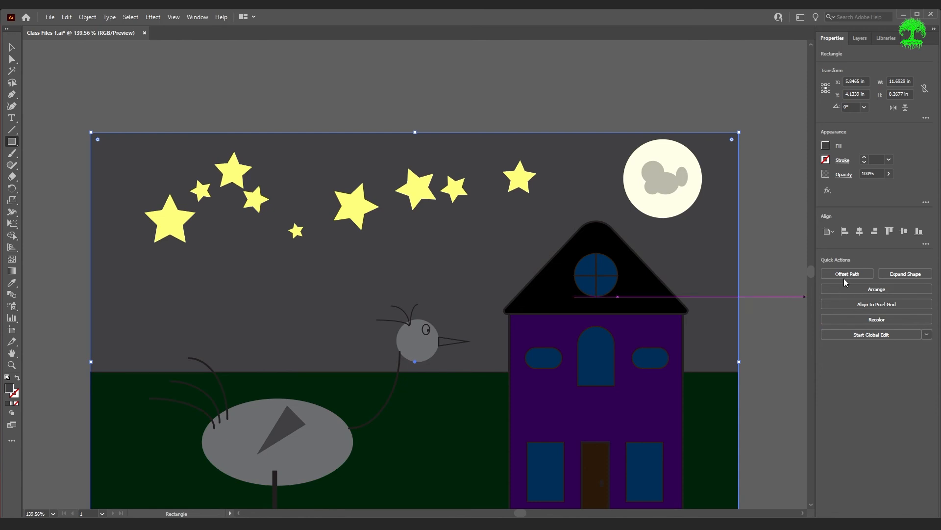
Fill the background rectangle with a very dark navy blue for the night sky
click(826, 145)
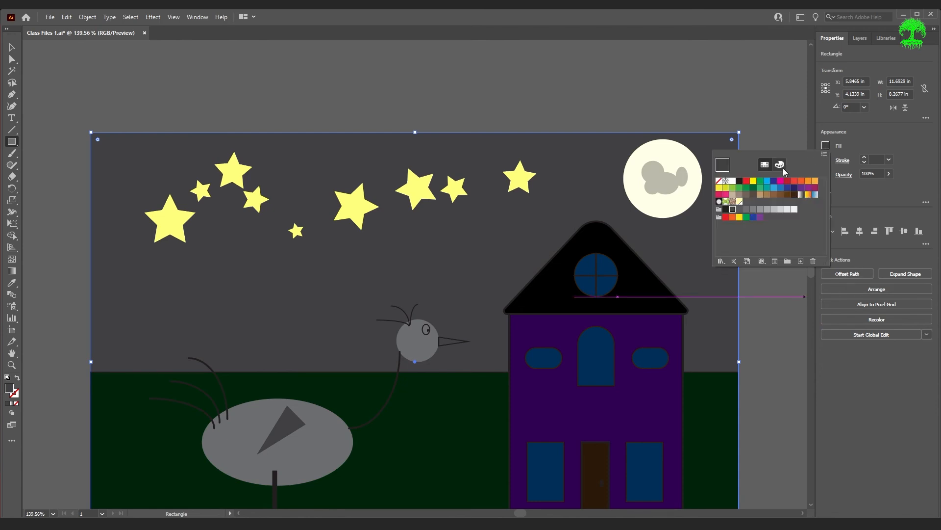
click(780, 165)
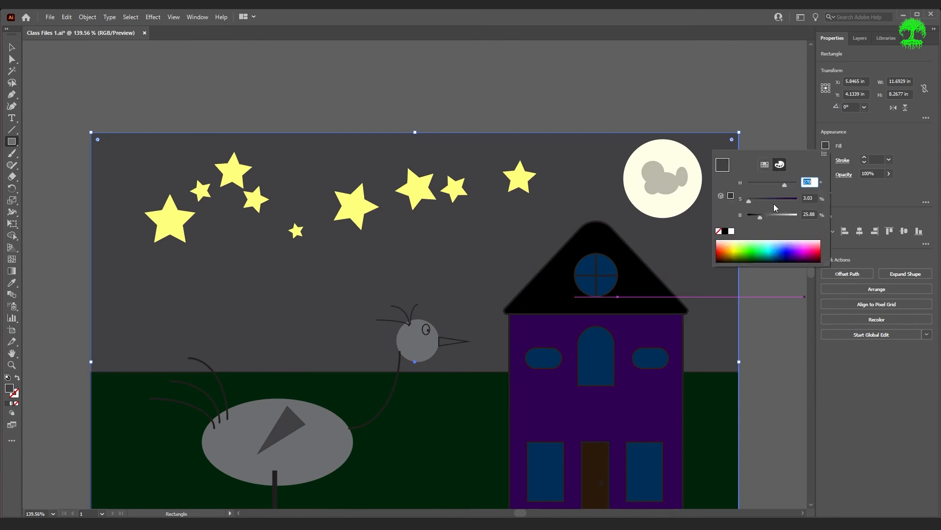
click(802, 253)
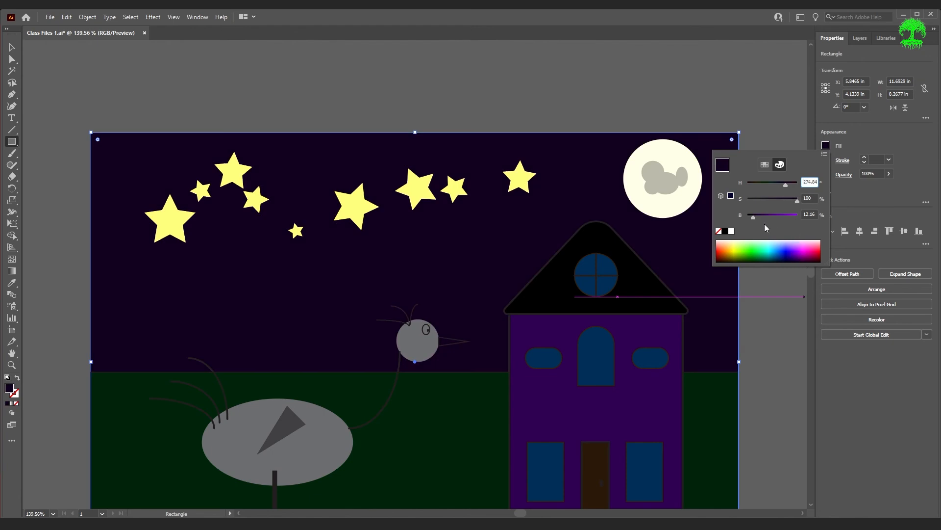
drag(752, 217, 751, 217)
click(783, 255)
click(784, 256)
drag(758, 218, 754, 220)
click(767, 300)
scroll(733, 242, down, 3)
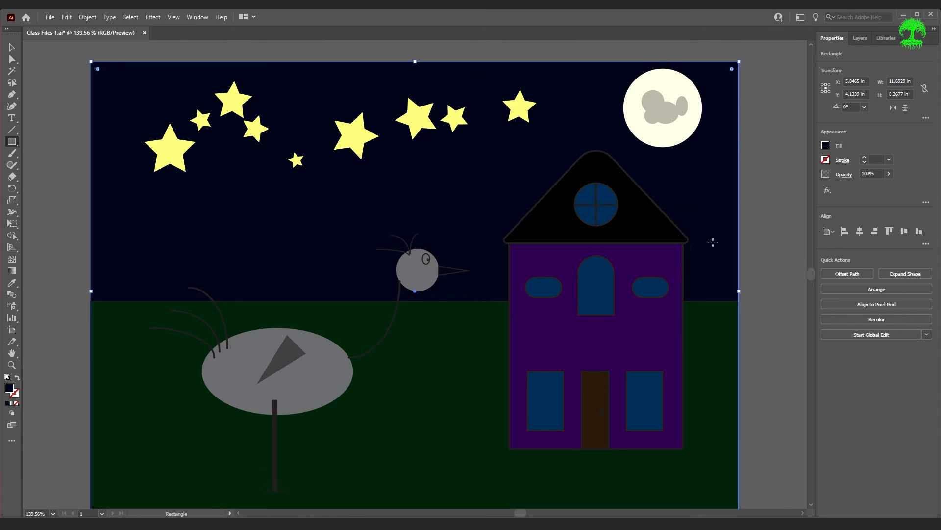
scroll(795, 233, down, 1)
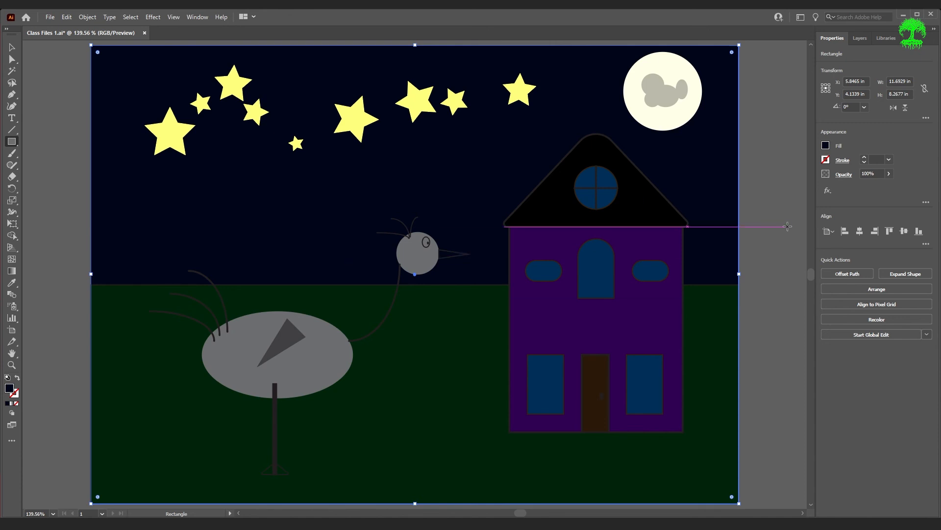
Select the moon circle and save its cream fill as a new global process-colour swatch in RGB mode
key(v)
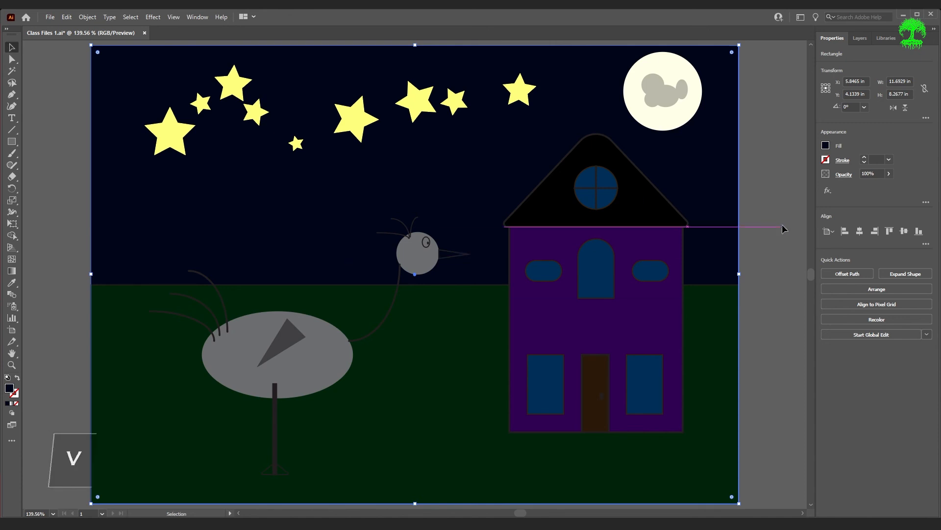
click(684, 111)
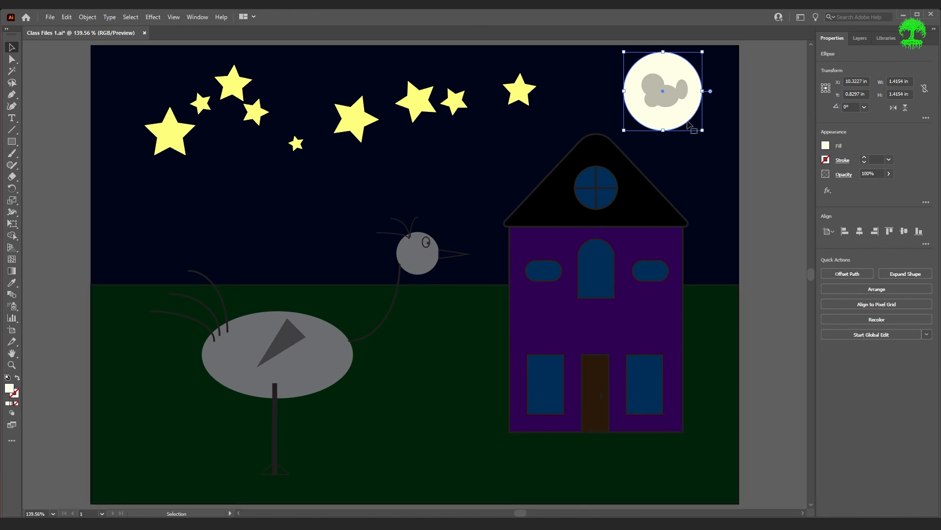
click(828, 148)
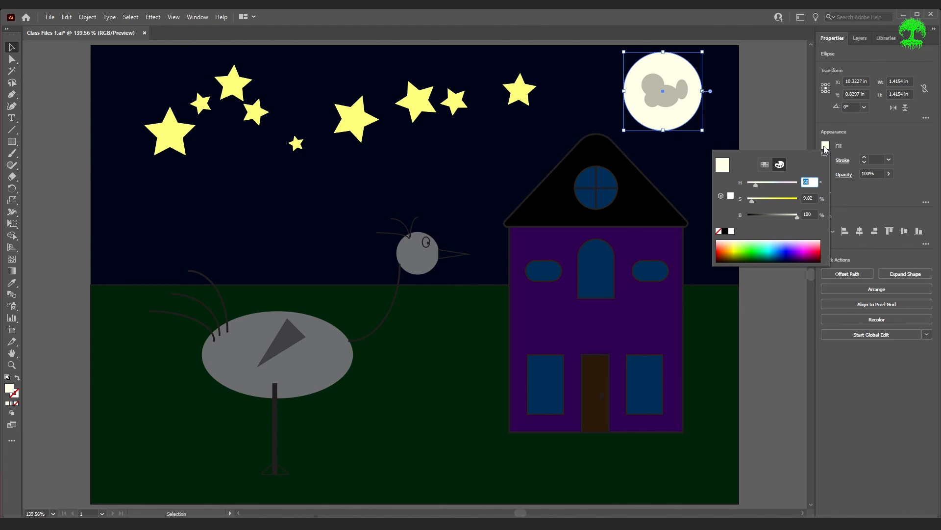
click(765, 165)
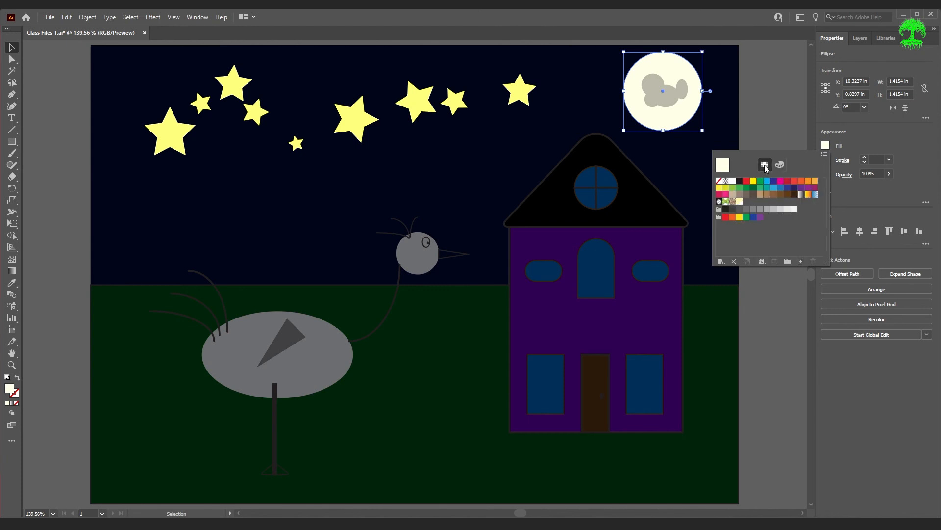
click(801, 262)
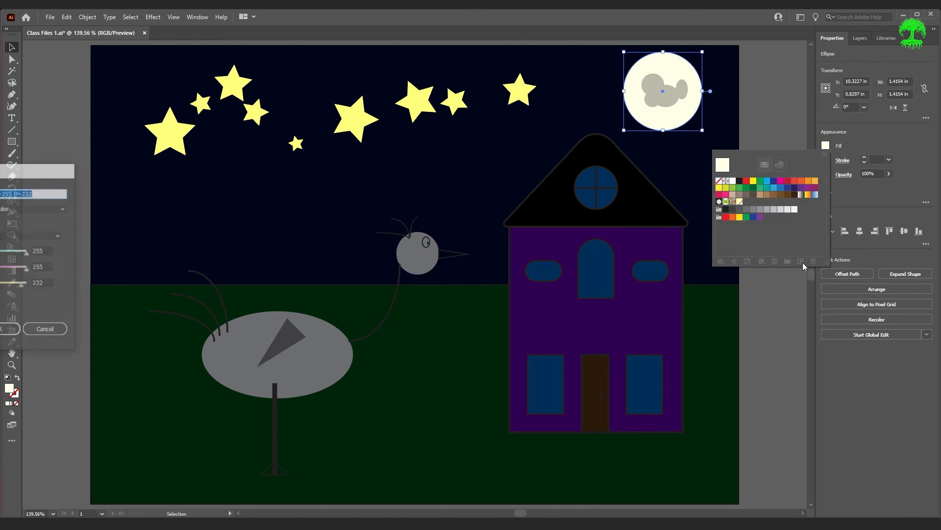
drag(6, 176, 481, 157)
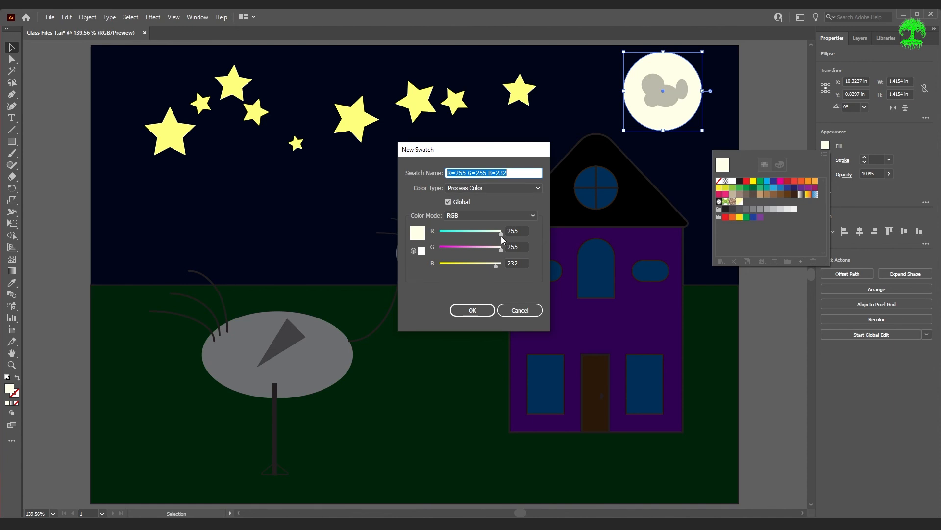
mouse_move(502, 233)
mouse_down()
mouse_move(488, 234)
mouse_move(510, 235)
mouse_up()
click(484, 310)
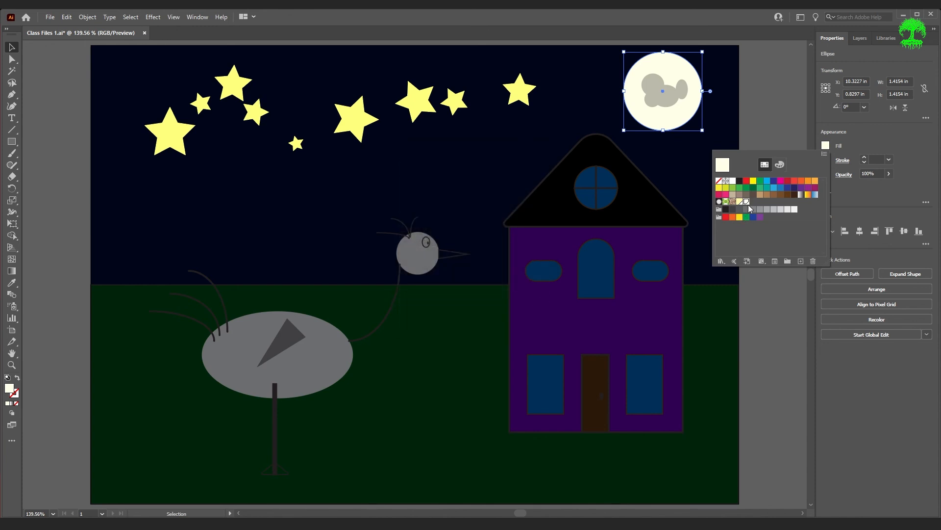
click(757, 222)
Create a new A4 landscape document, 11.6929 by 8.2677 in, in RGB colour mode
click(51, 21)
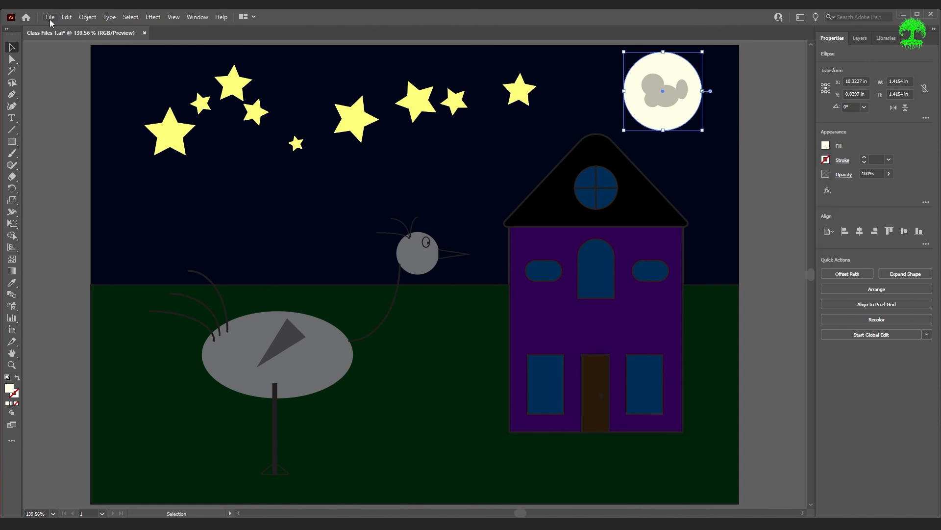
click(827, 147)
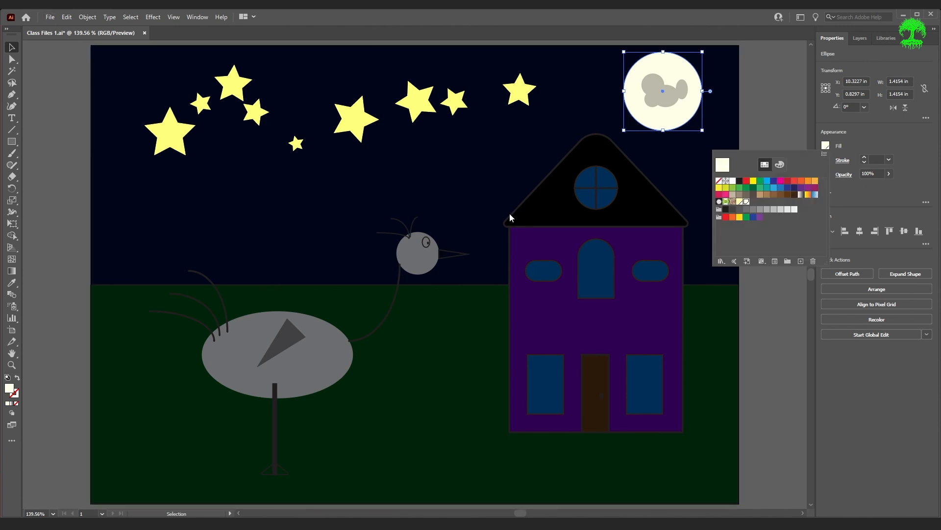
click(49, 22)
click(68, 29)
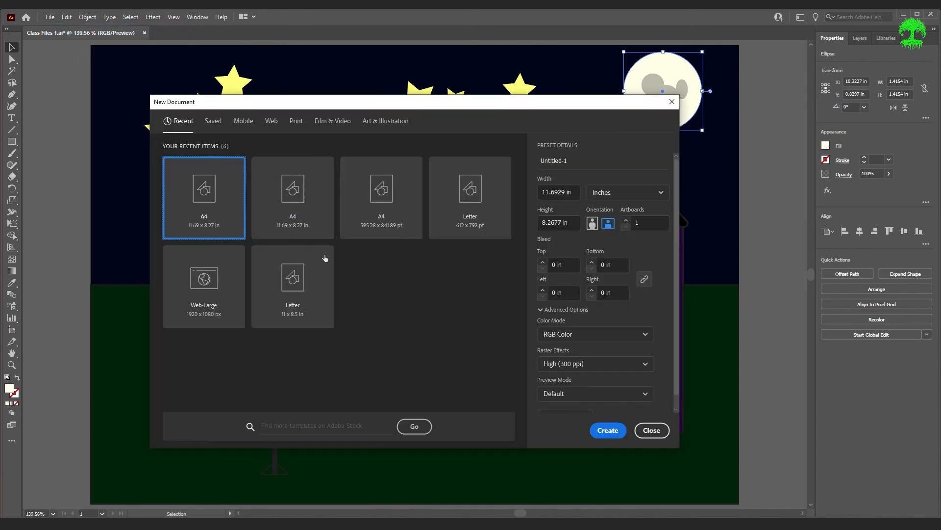
click(607, 429)
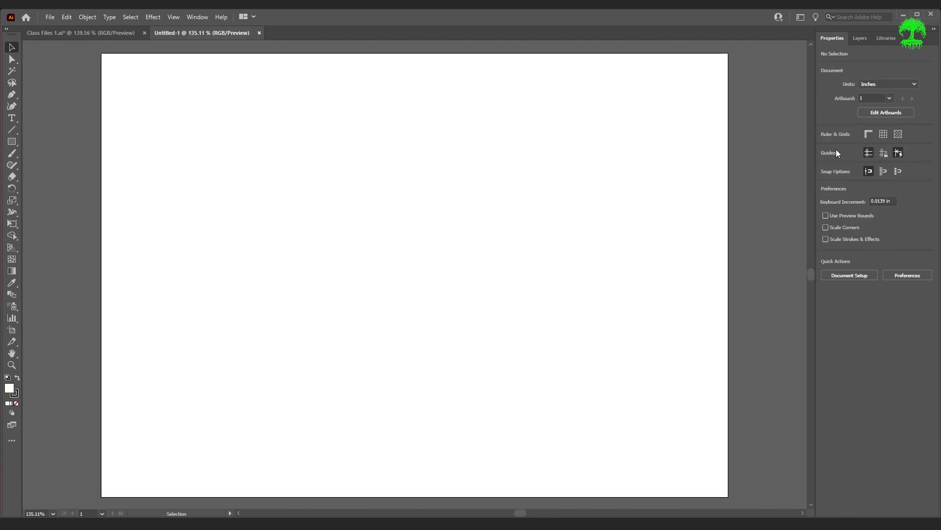
Draw a rectangle about 6.23 by 4.51 in to check the new document's fill swatches, and return to Class Files 1.ai
click(12, 141)
drag(296, 147, 630, 389)
click(826, 145)
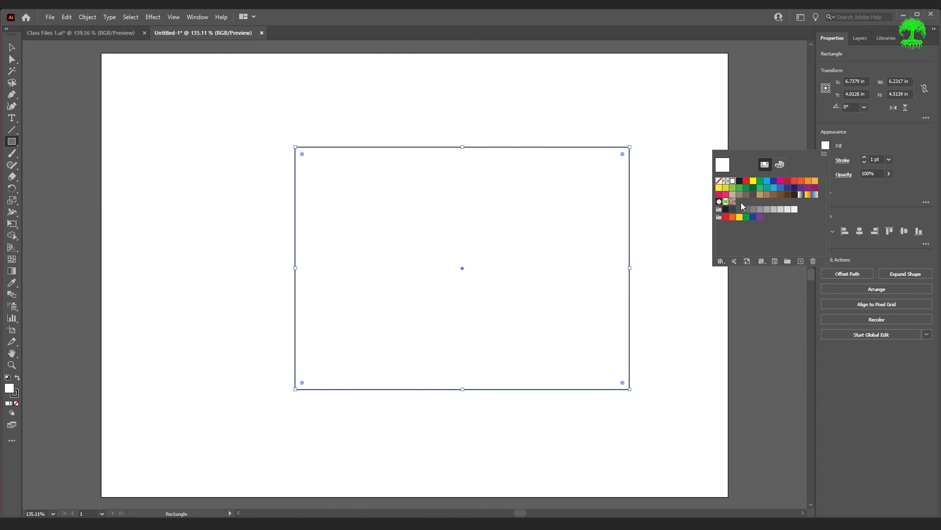
click(65, 36)
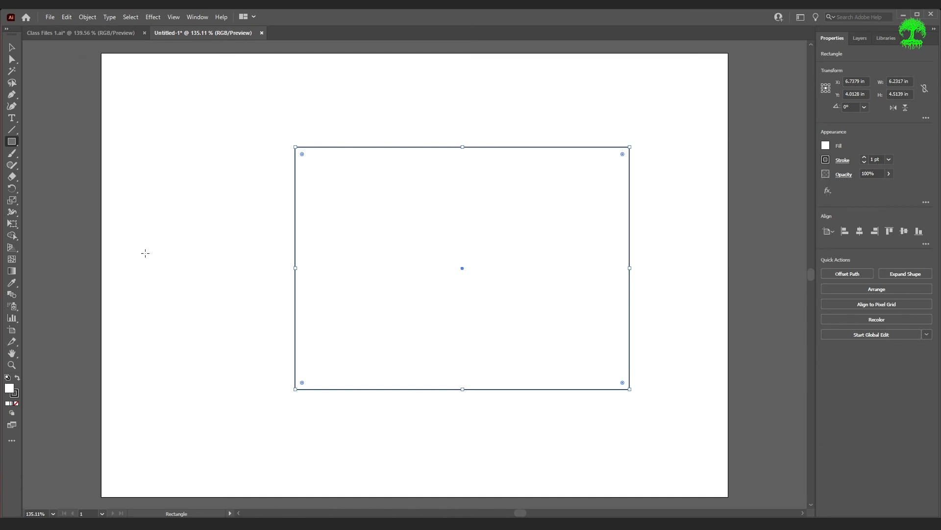
click(116, 33)
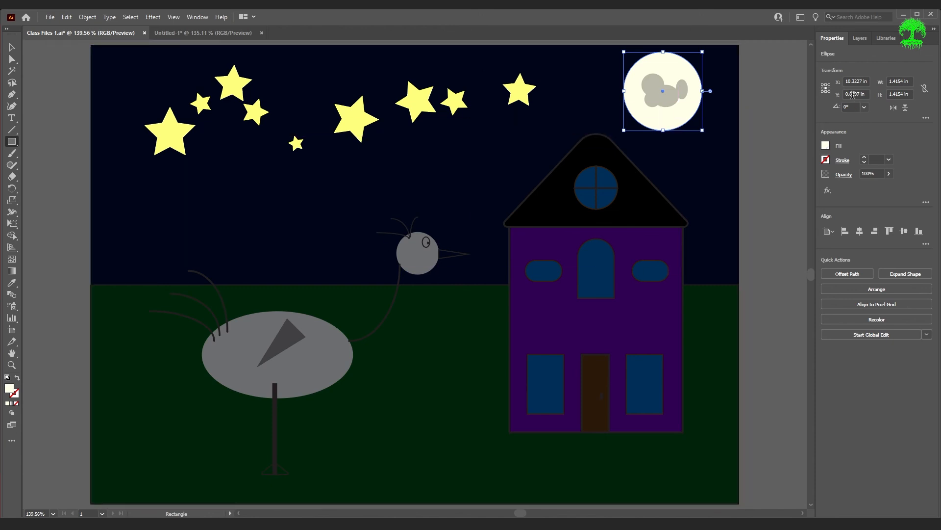
Add the moon's fill colour to the 120MM FILMS library, and delete that colour from the library
click(881, 39)
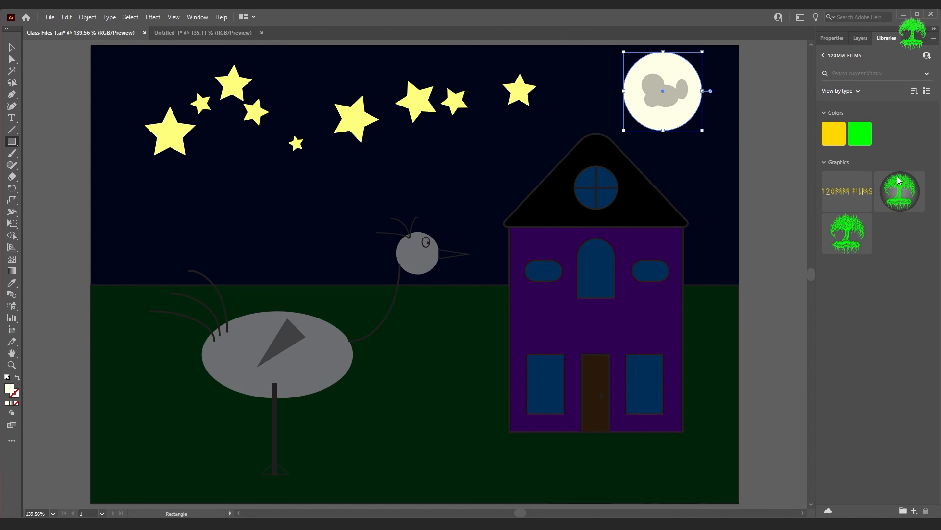
click(915, 512)
click(863, 474)
right_click(832, 130)
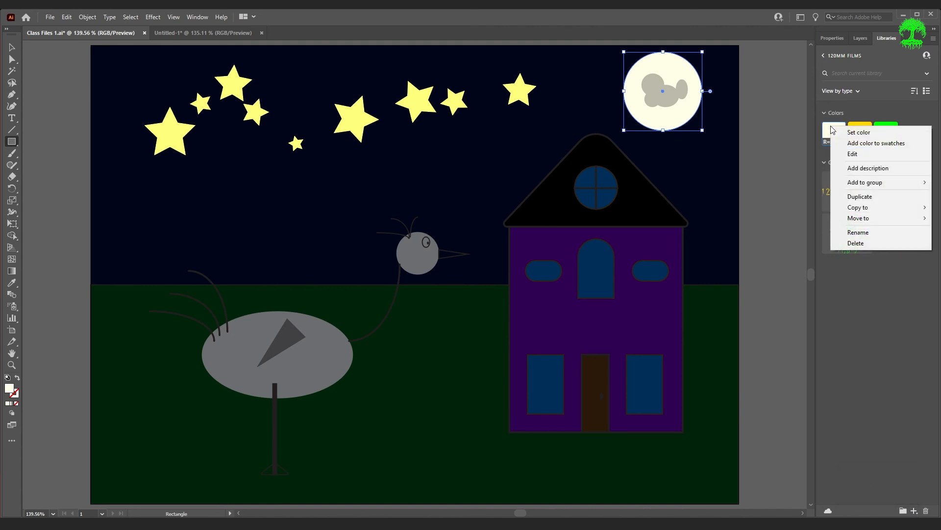
click(873, 244)
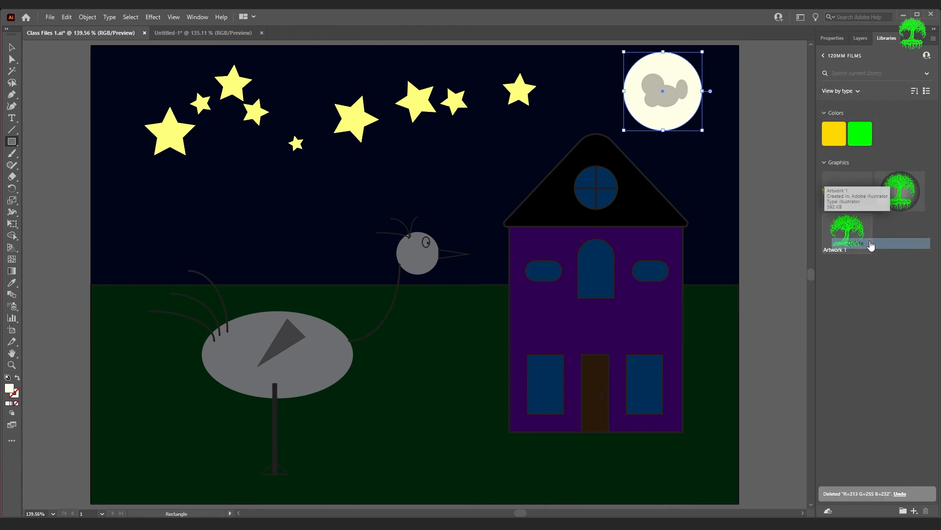
Add the moon circle to the 120MM FILMS library as a graphic, and delete that graphic from the library
key(v)
click(775, 245)
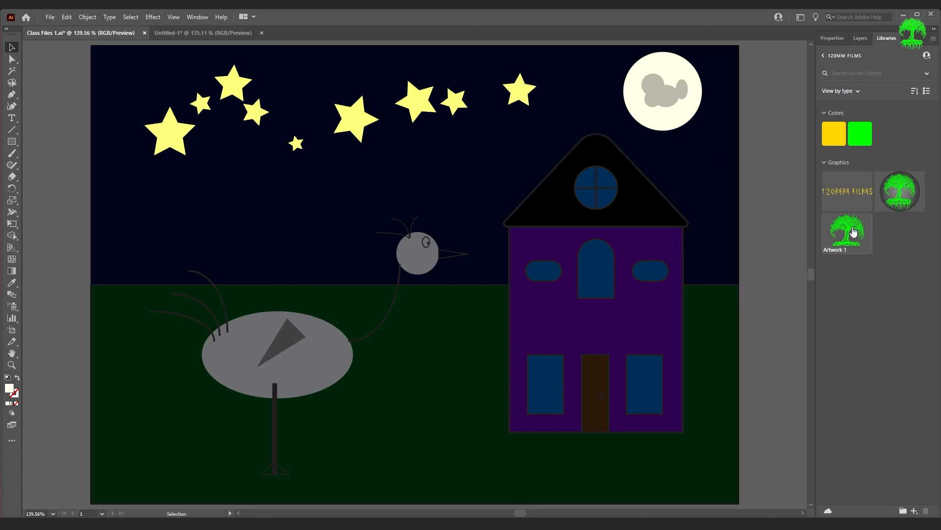
click(661, 115)
drag(672, 121, 863, 206)
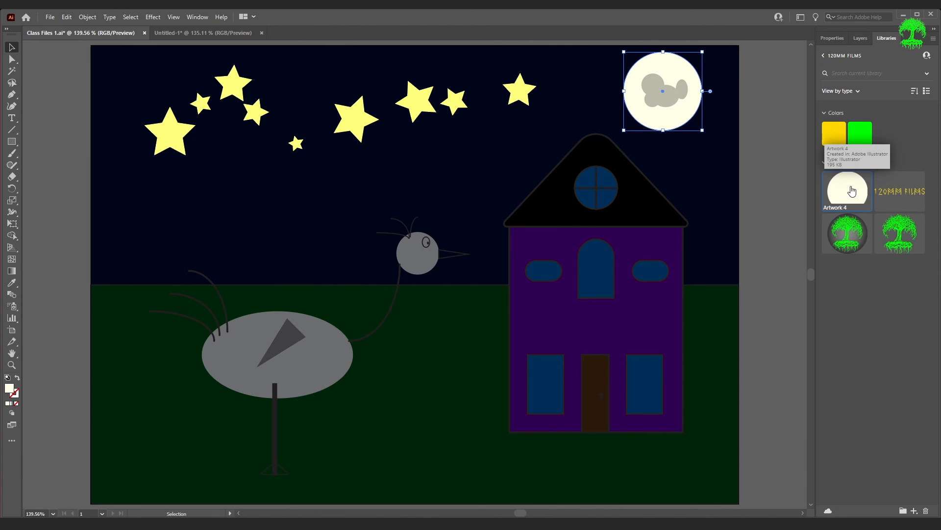
right_click(850, 194)
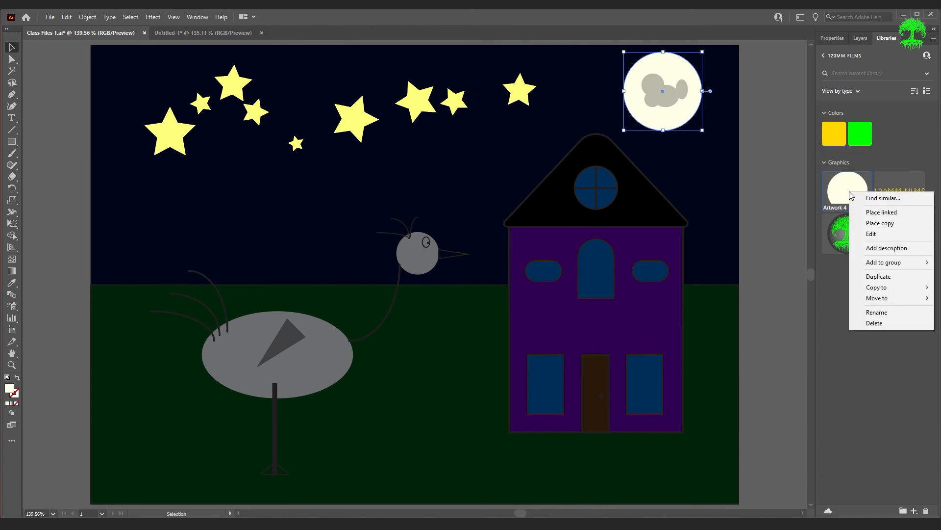
click(900, 322)
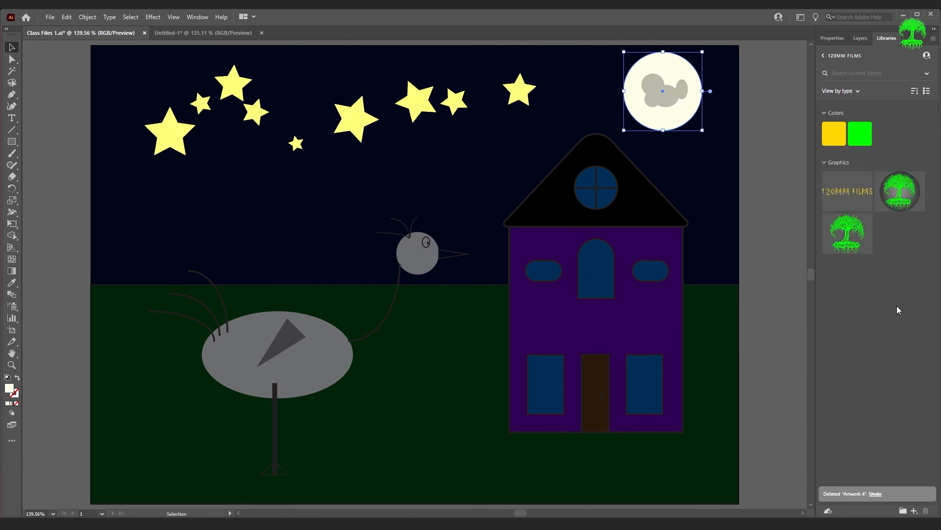
Deselect the moon and save Class Files 1.ai
click(780, 196)
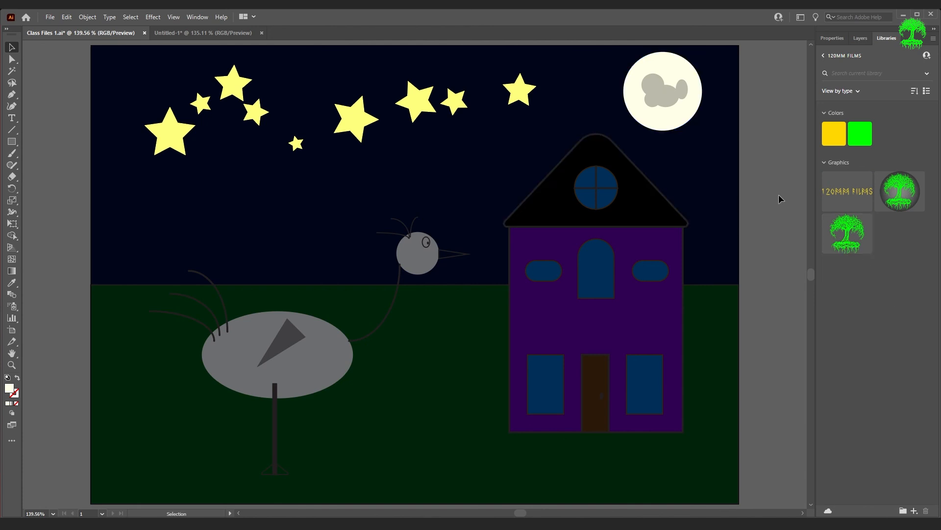
click(55, 19)
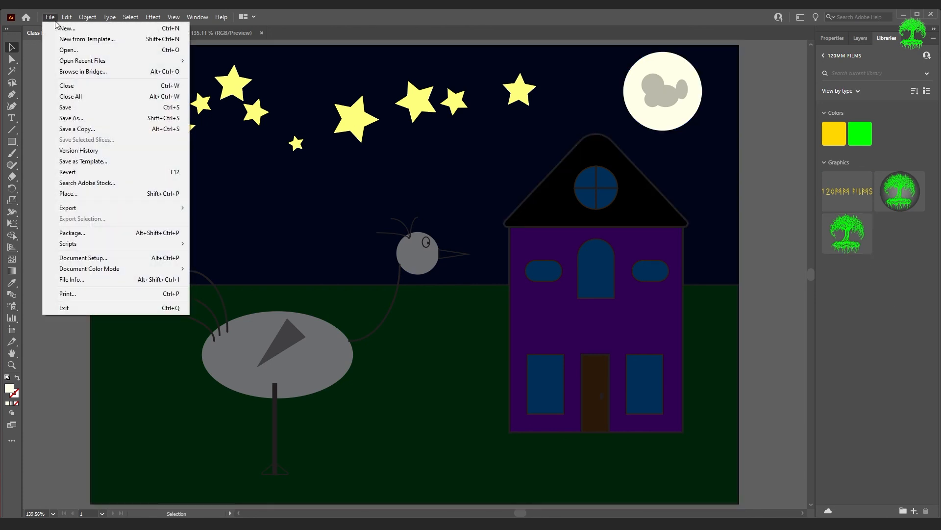
click(86, 103)
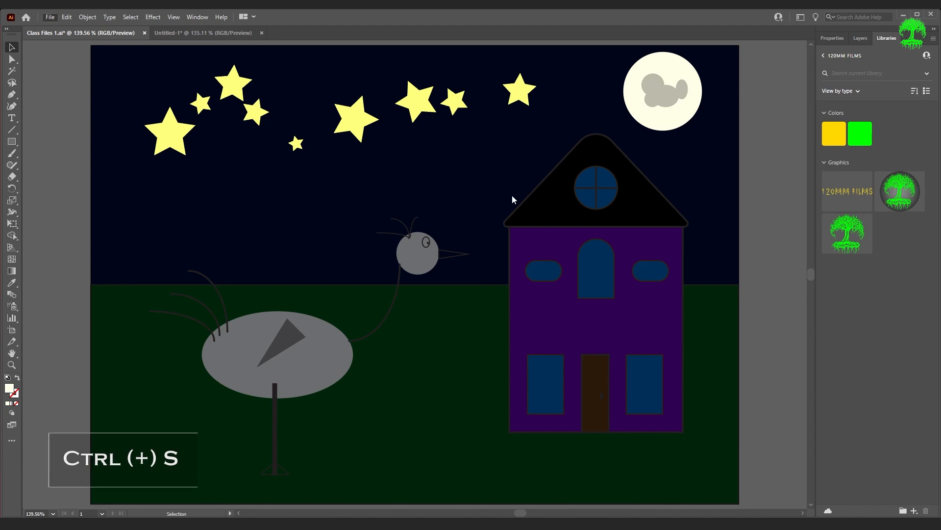